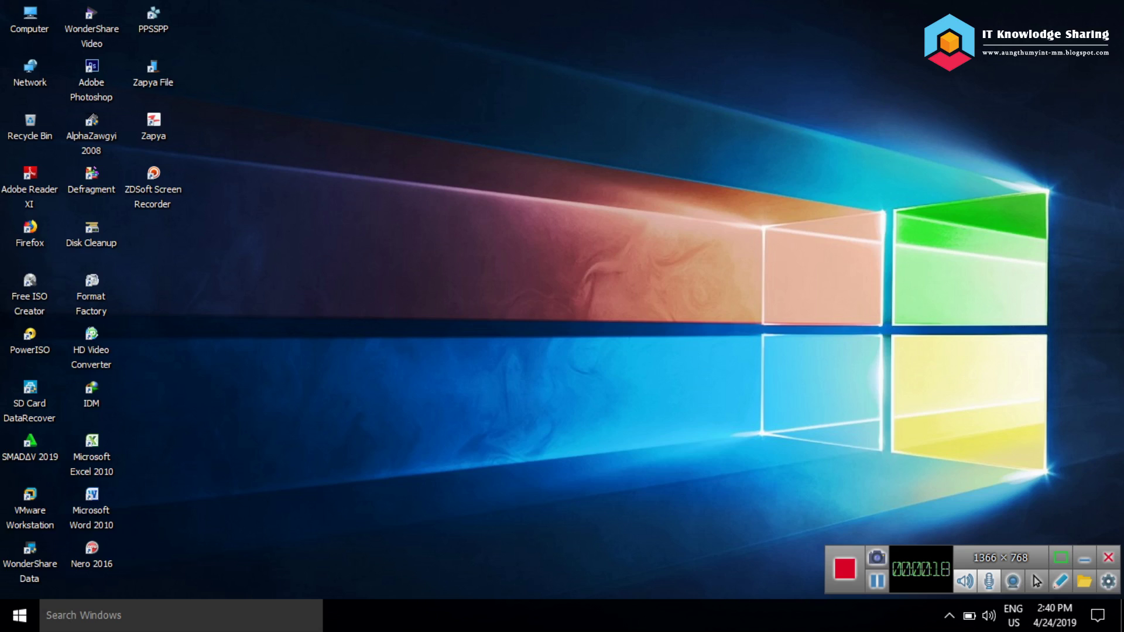
# - Open USB Drive (F:) in File Explorer to examine its files, and return to the Computer overview
pyautogui.press('super+e')
pyautogui.doubleClick(369, 407)
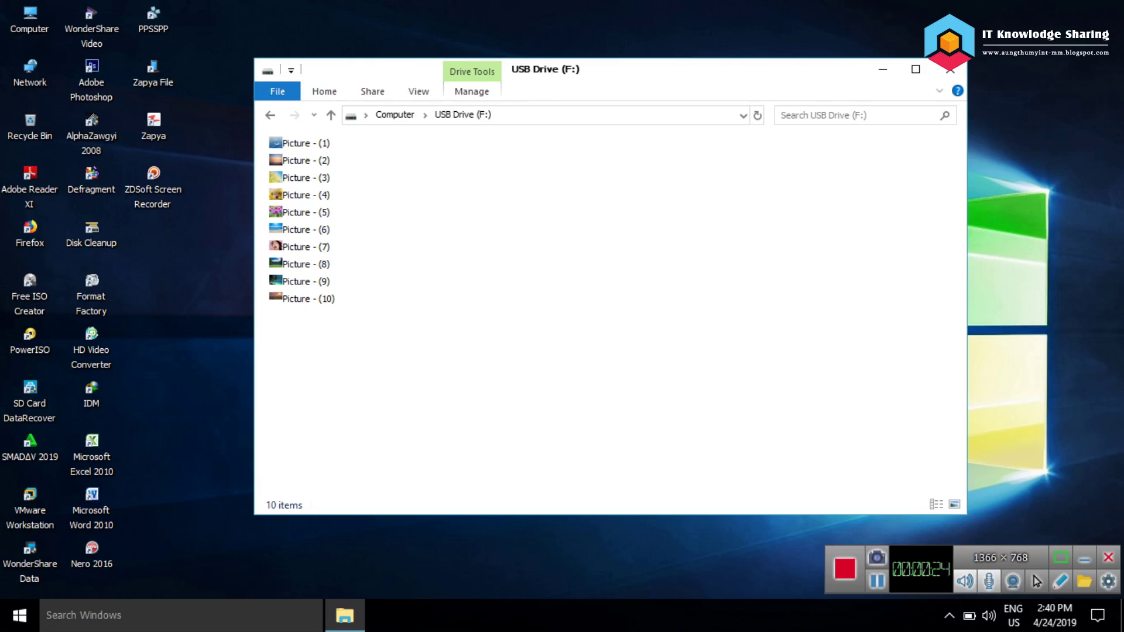
pyautogui.press('BackSpace')
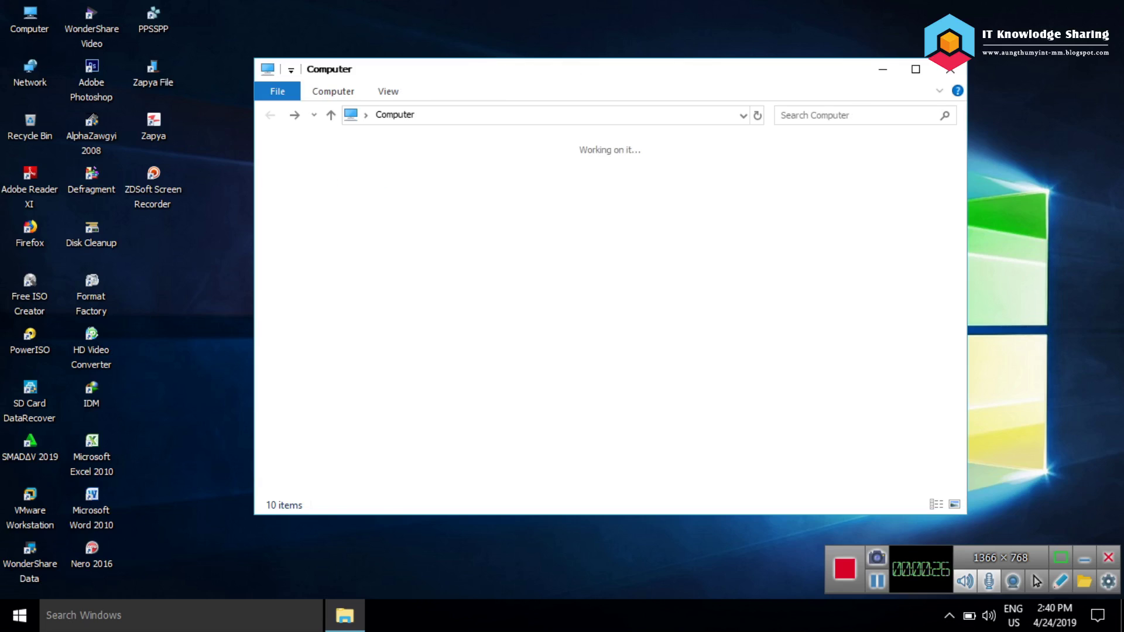
# - Quick-format USB Drive (F:) as FAT32 using the restored device defaults, and close File Explorer
pyautogui.rightClick(439, 417)
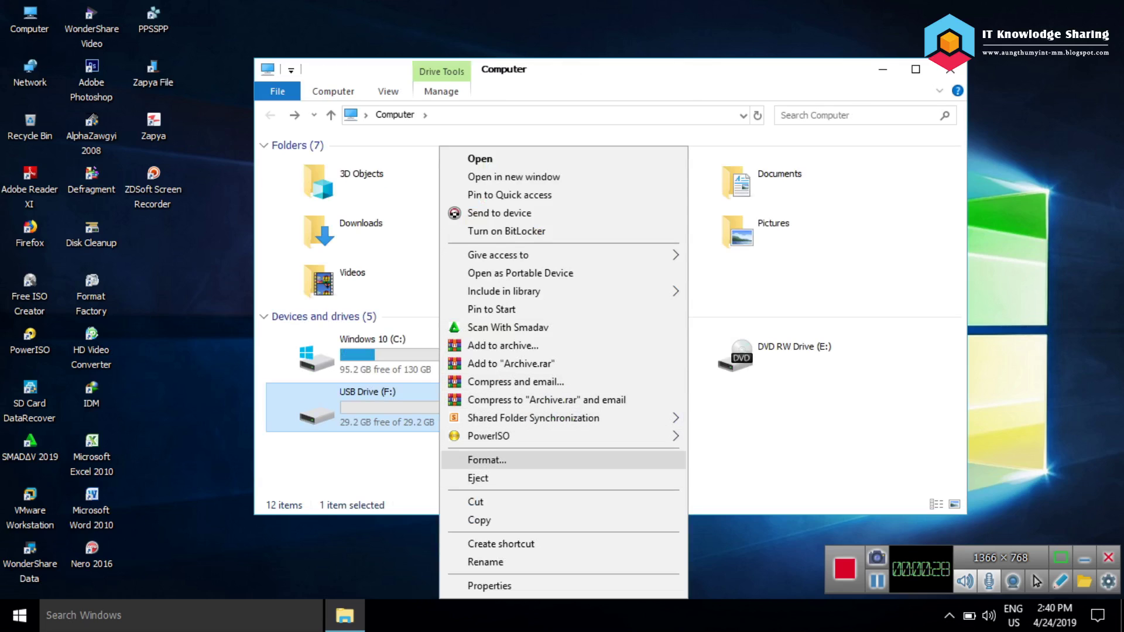
pyautogui.click(486, 460)
pyautogui.click(393, 384)
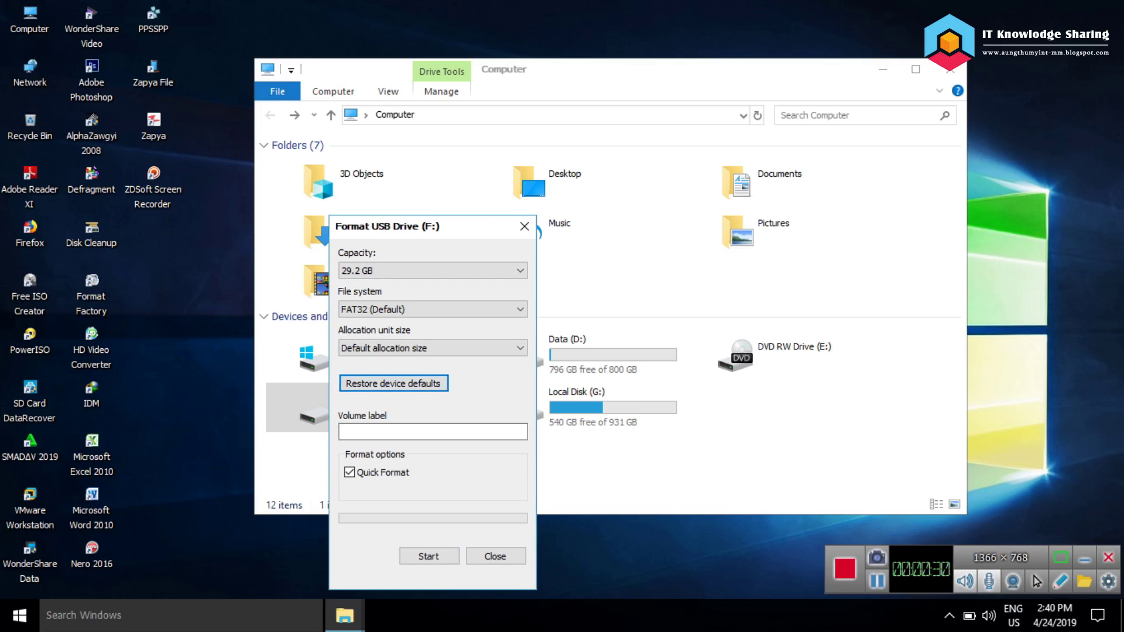
pyautogui.moveTo(433, 226); pyautogui.dragTo(503, 78)
pyautogui.hotkey('alt', 's')
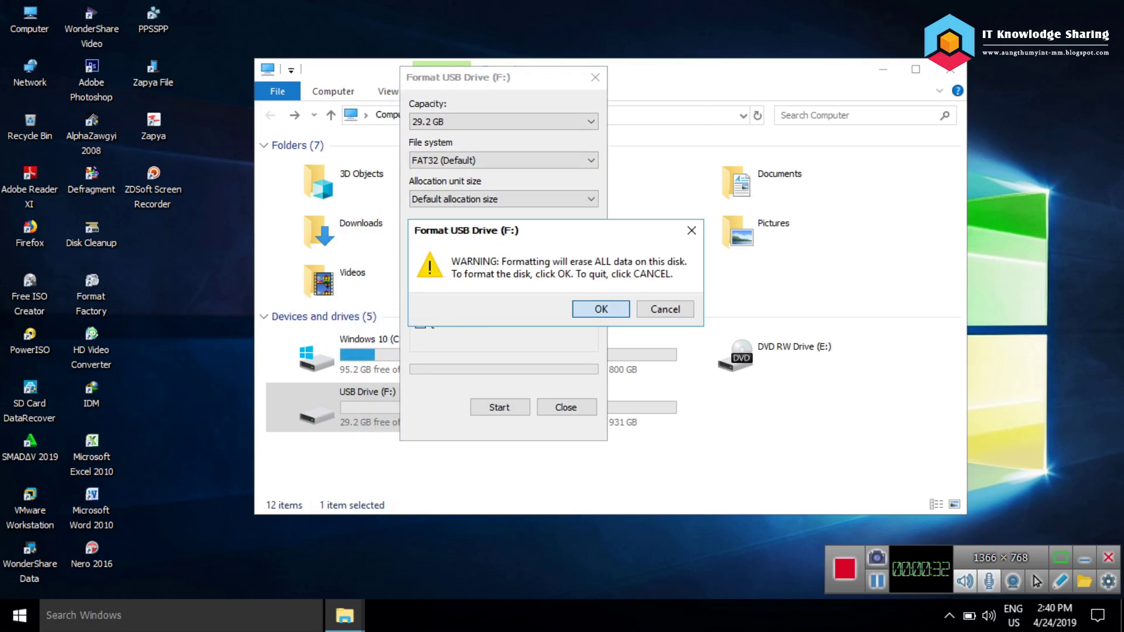
pyautogui.press('Return')
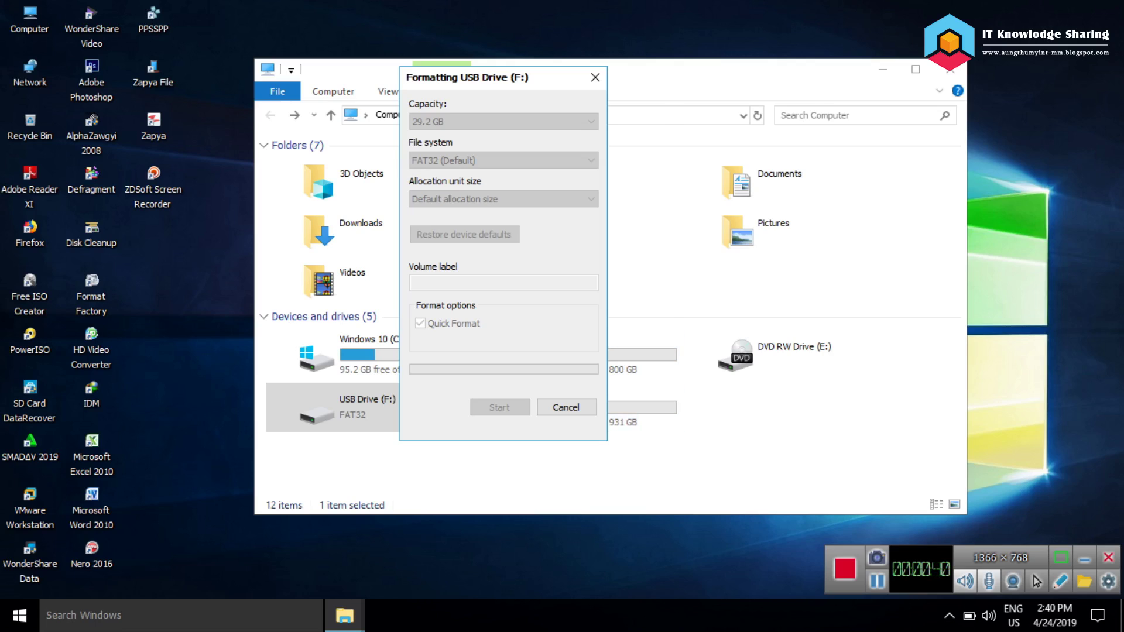
pyautogui.press('Return')
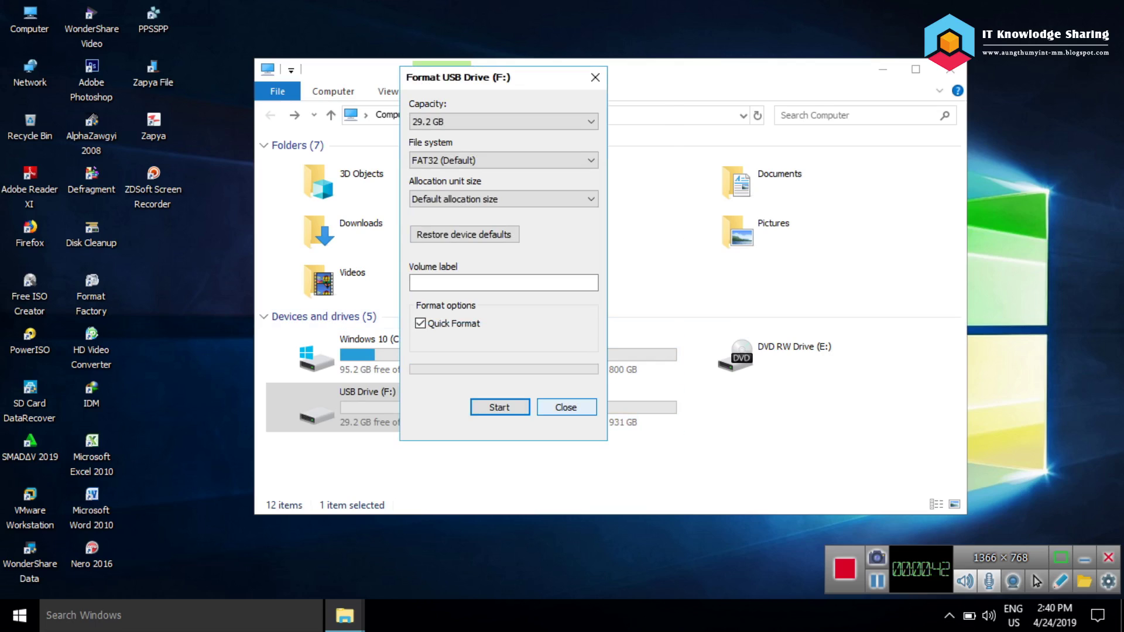
pyautogui.press('Return')
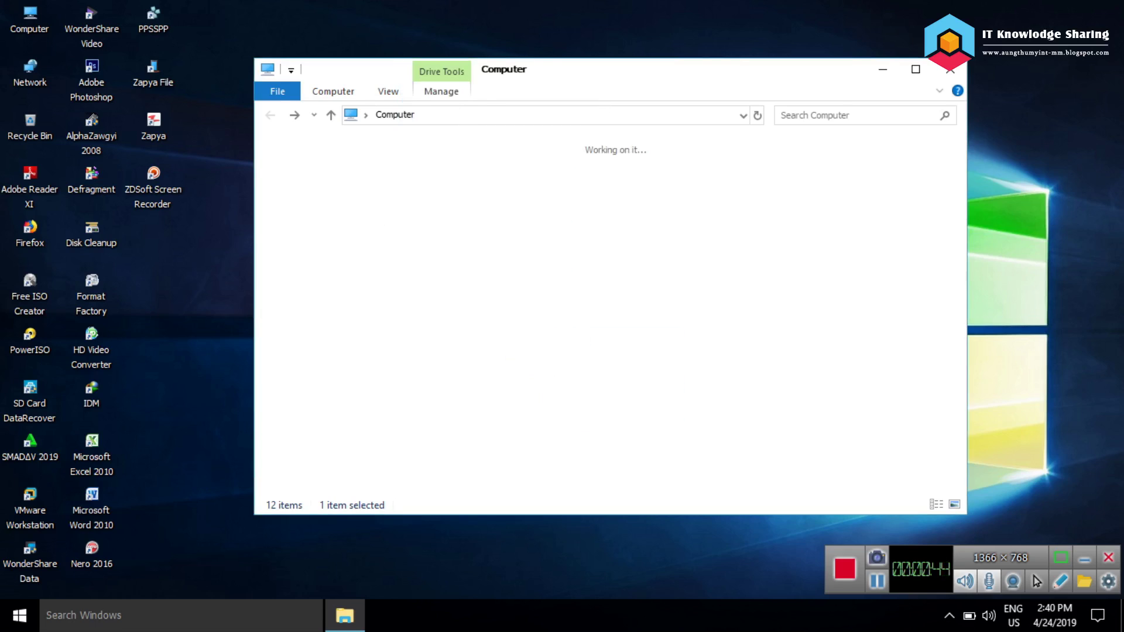
pyautogui.click(950, 69)
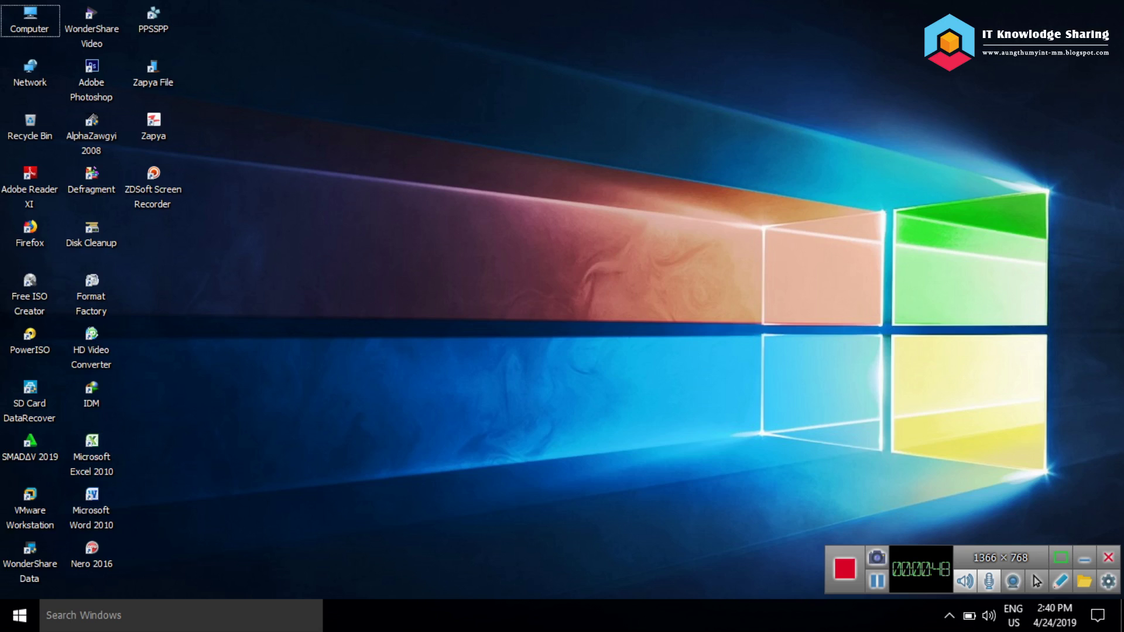
# - Launch Safe365 SD Card Data Recovery Wizard from the desktop and start the lost-file recovery
pyautogui.click(32, 393)
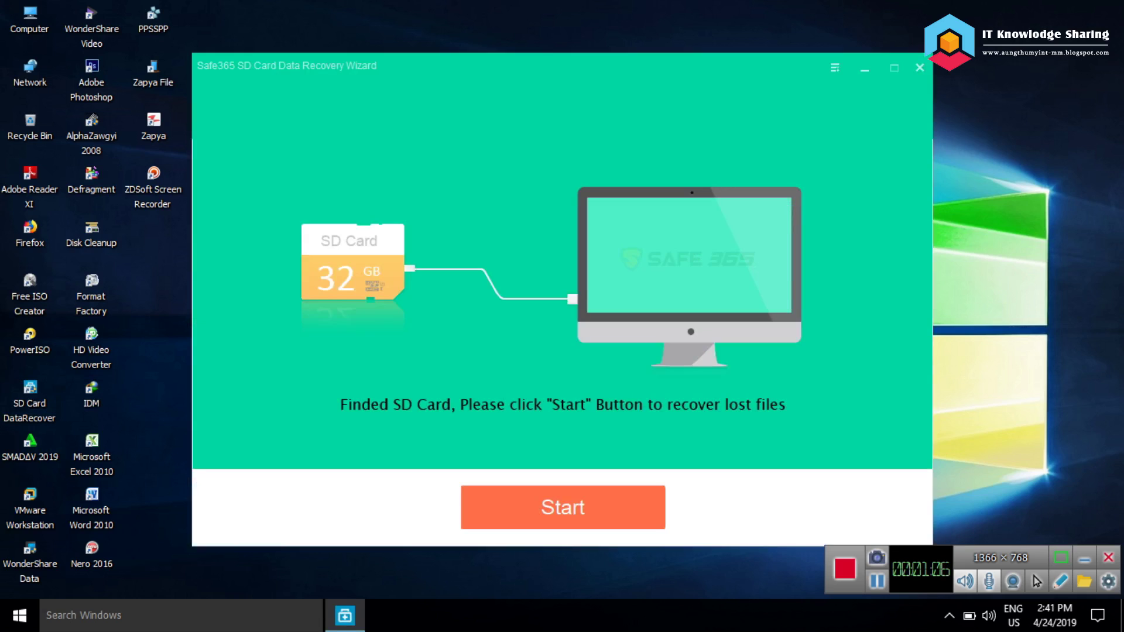
pyautogui.moveTo(521, 64); pyautogui.dragTo(555, 97)
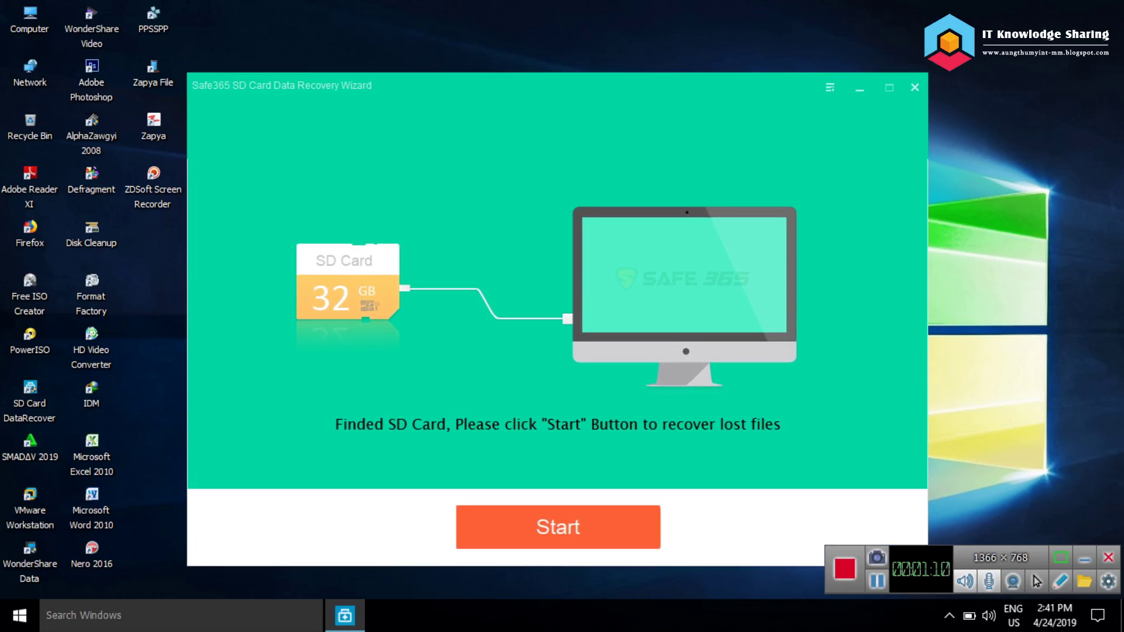
pyautogui.click(558, 533)
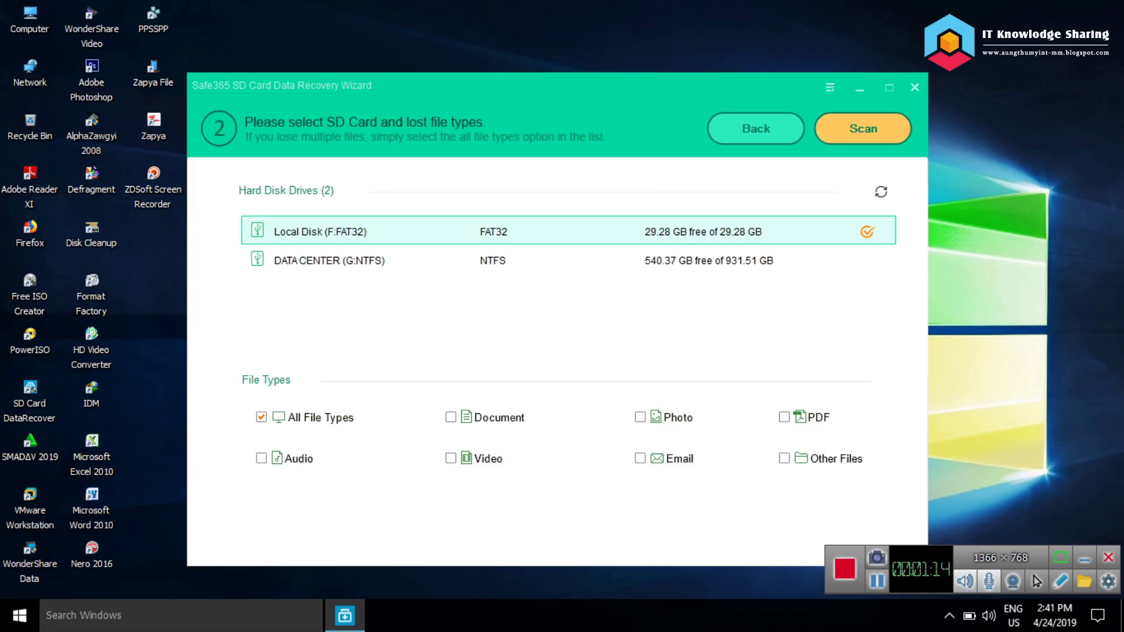
# - Check the drive letters in File Explorer and scan the F: FAT32 drive for the Photo file type only
pyautogui.press('super+e')
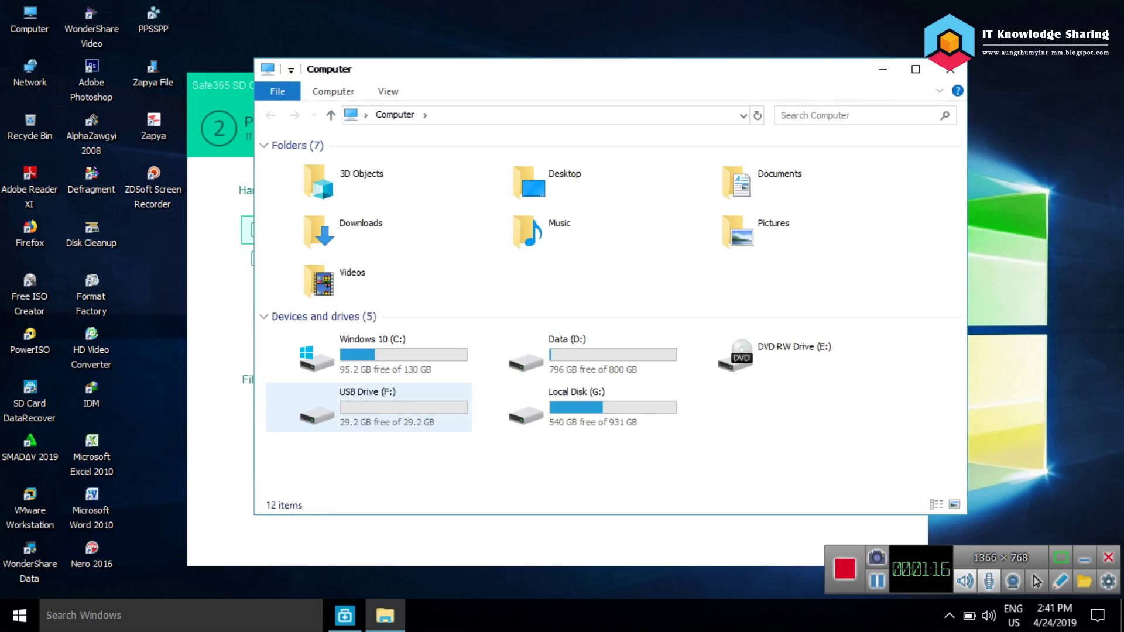
pyautogui.click(951, 69)
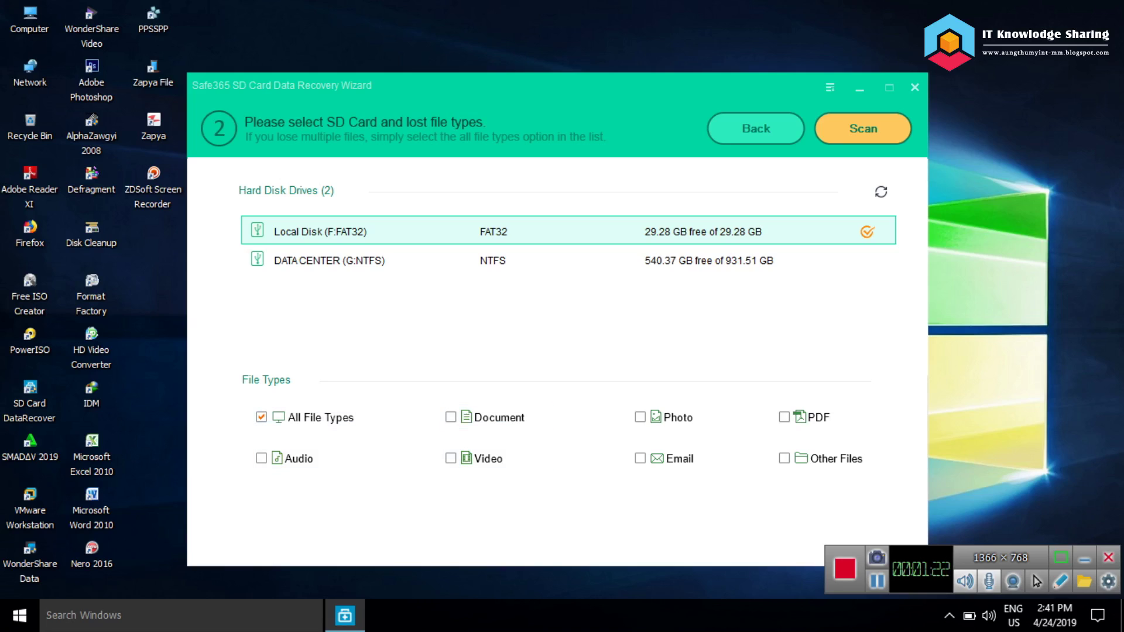
pyautogui.click(262, 416)
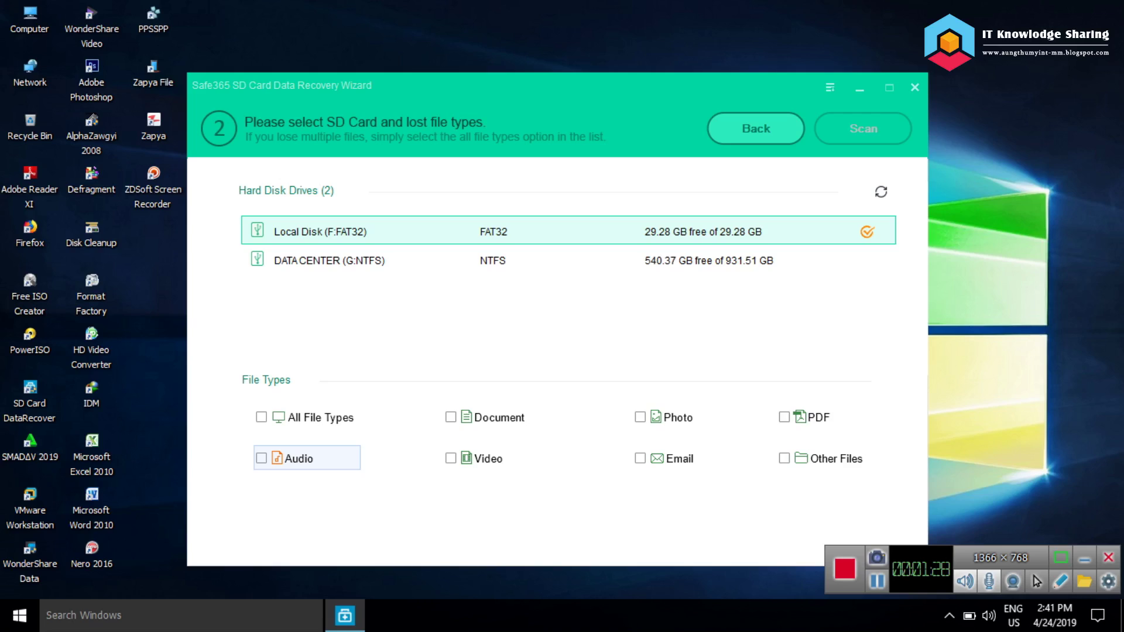
pyautogui.click(641, 417)
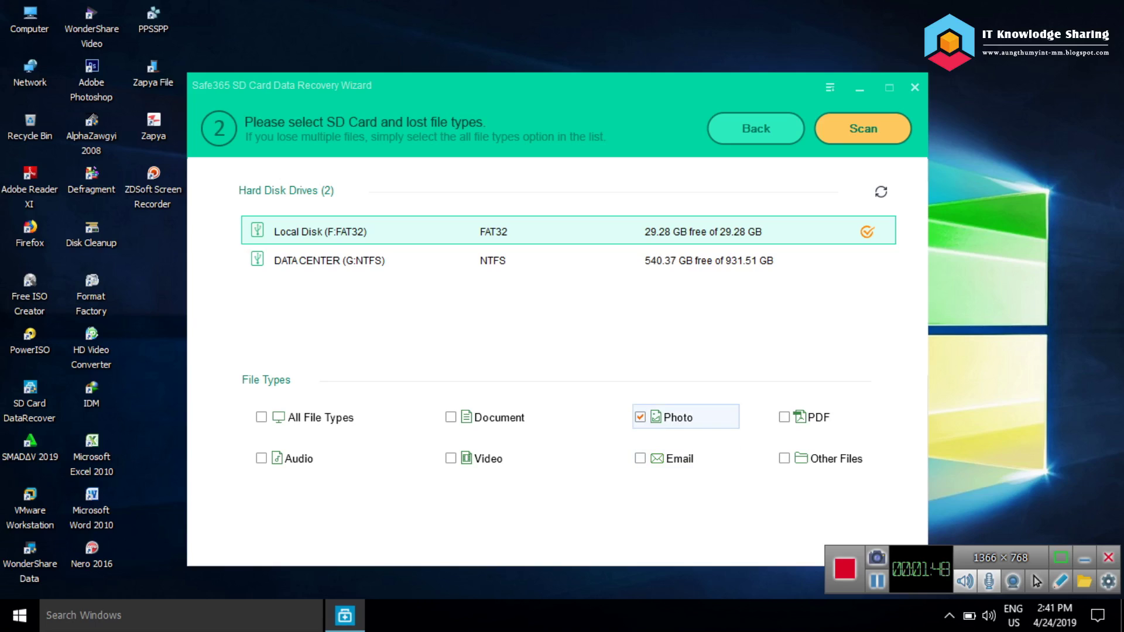
pyautogui.click(864, 129)
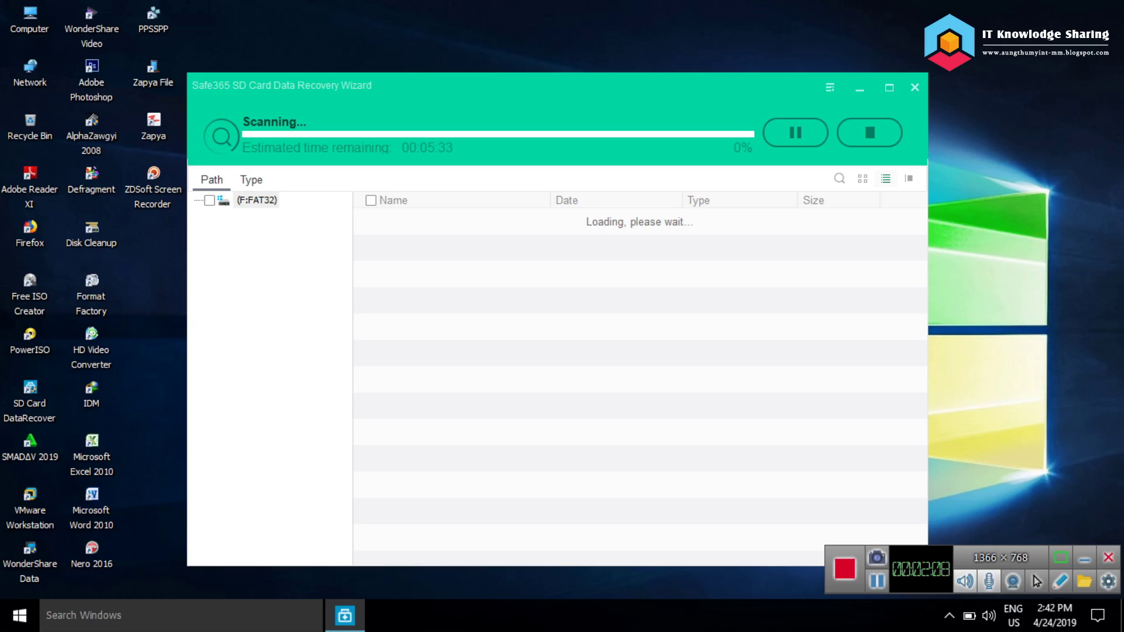
pyautogui.click(256, 200)
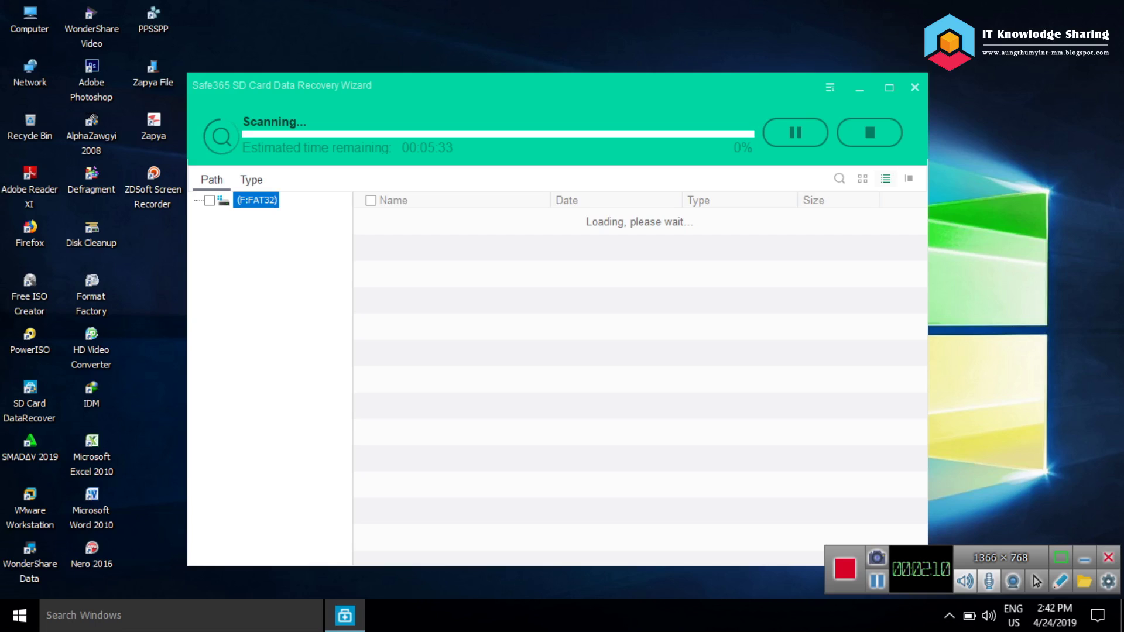
pyautogui.click(30, 402)
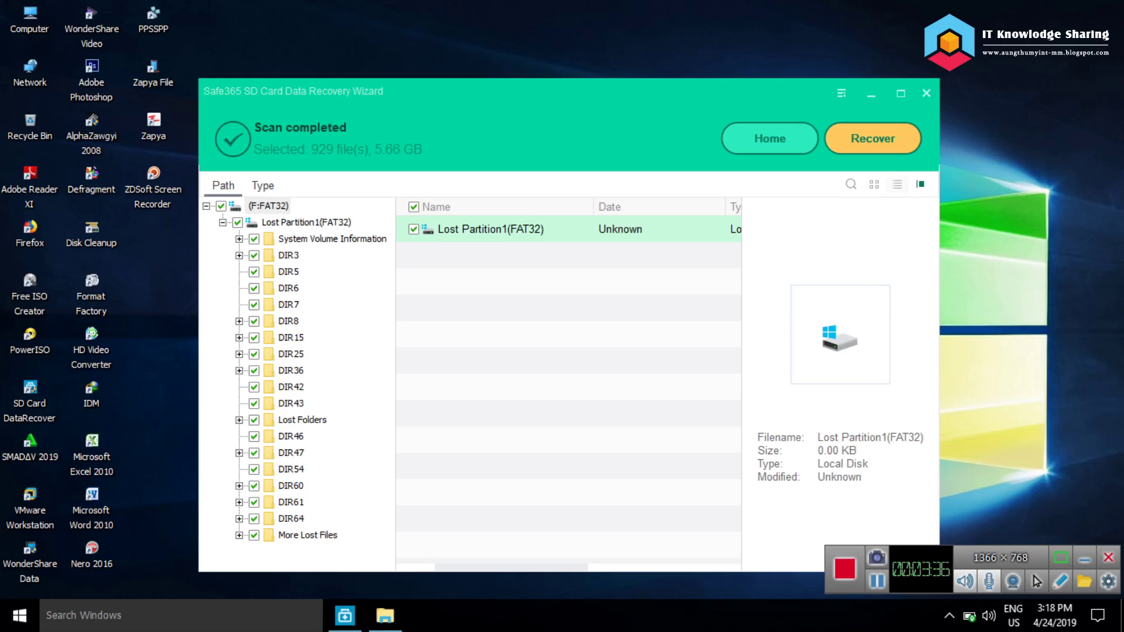
# - Group the scan results by type and select only the jpg files under Graphics
pyautogui.click(263, 186)
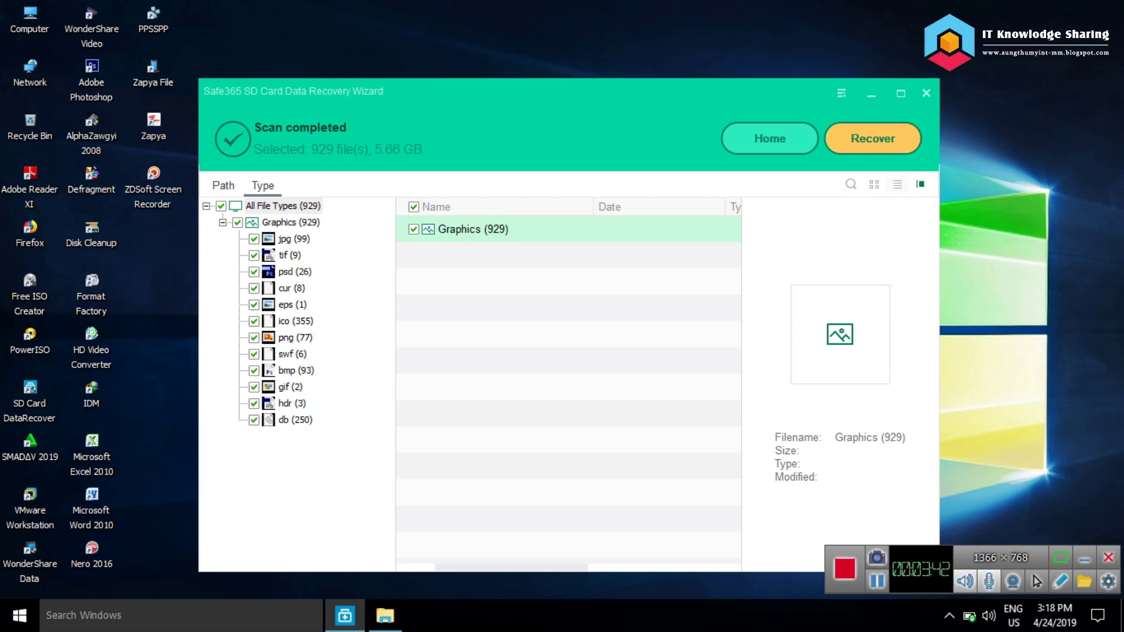
pyautogui.click(290, 223)
pyautogui.click(206, 207)
pyautogui.click(206, 207)
pyautogui.click(291, 223)
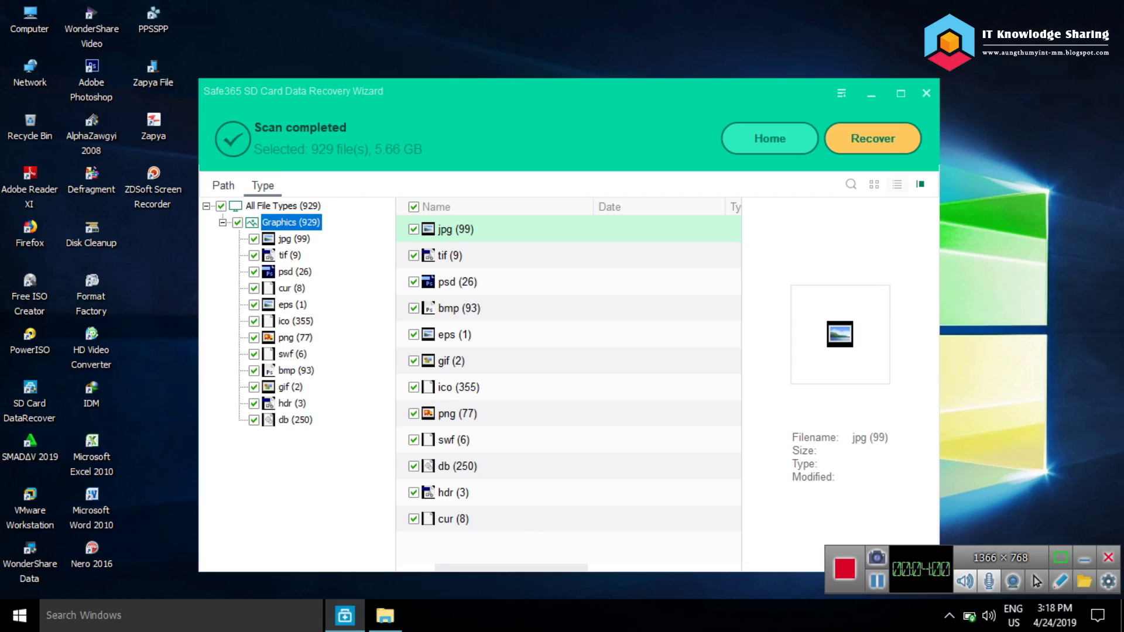
pyautogui.click(413, 207)
pyautogui.click(414, 229)
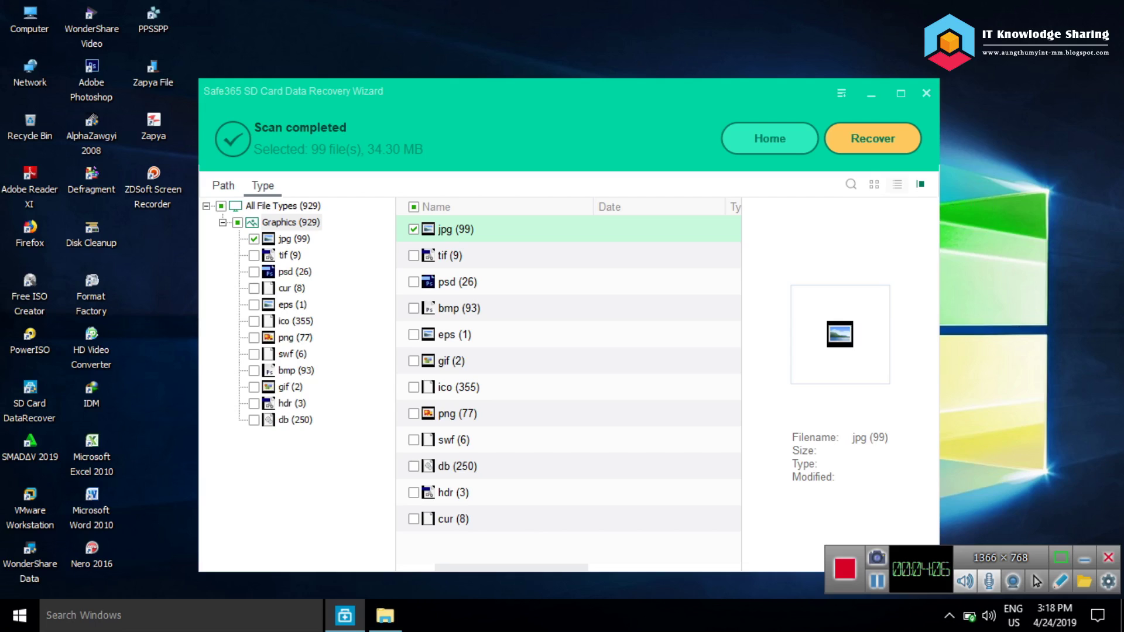
# - Begin recovering the selected jpg files and browse the available save locations
pyautogui.click(872, 138)
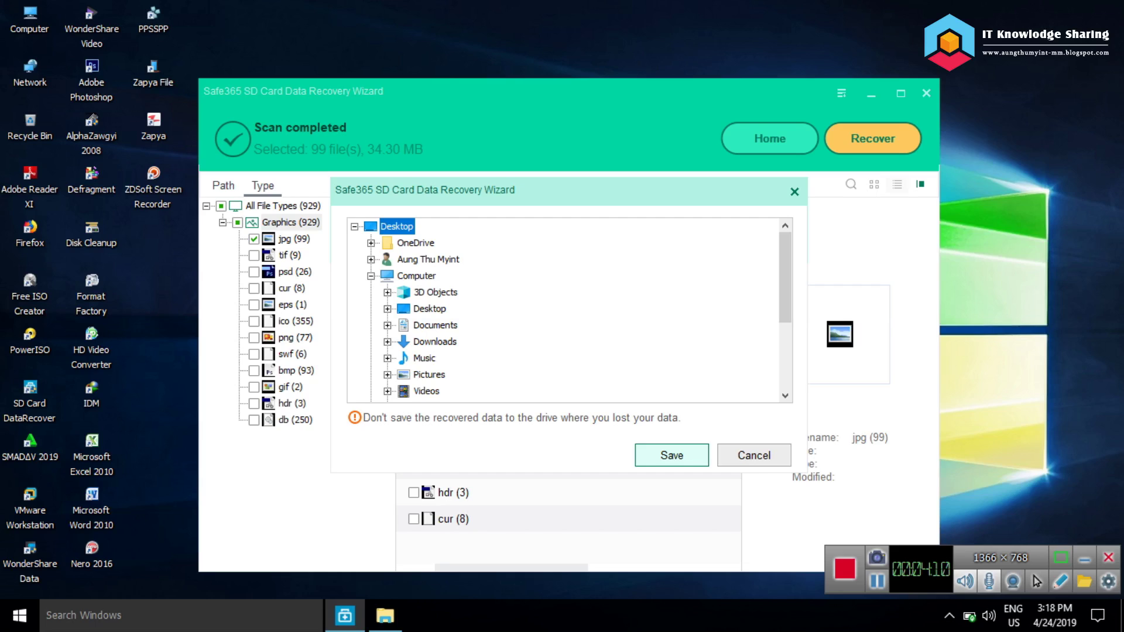
pyautogui.moveTo(786, 277); pyautogui.dragTo(786, 344)
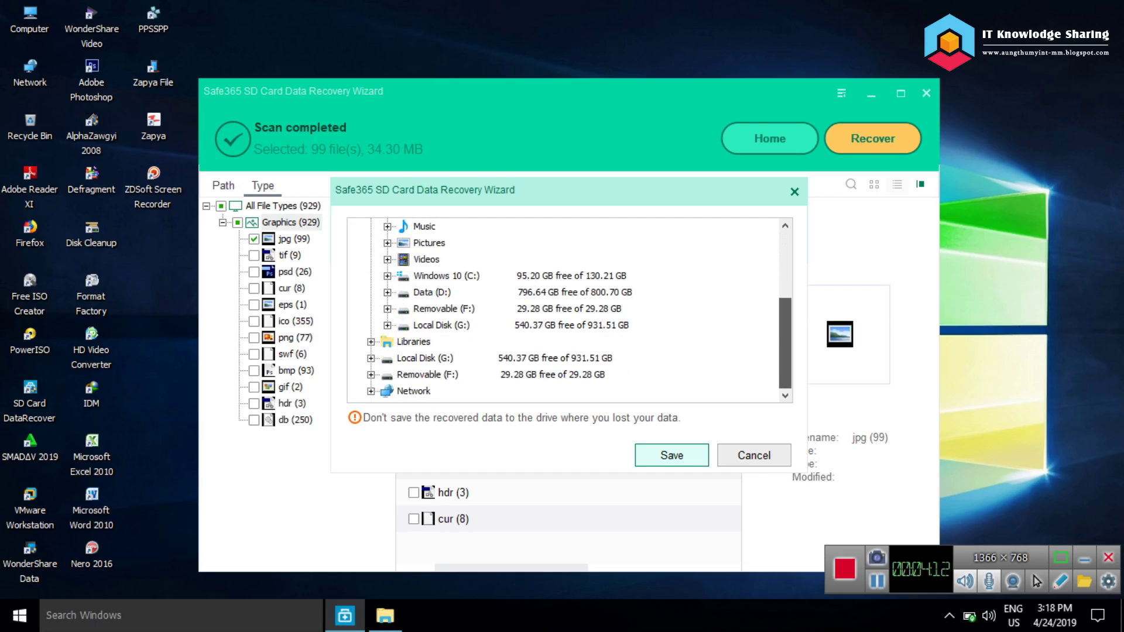
pyautogui.scroll(3, 562, 310)
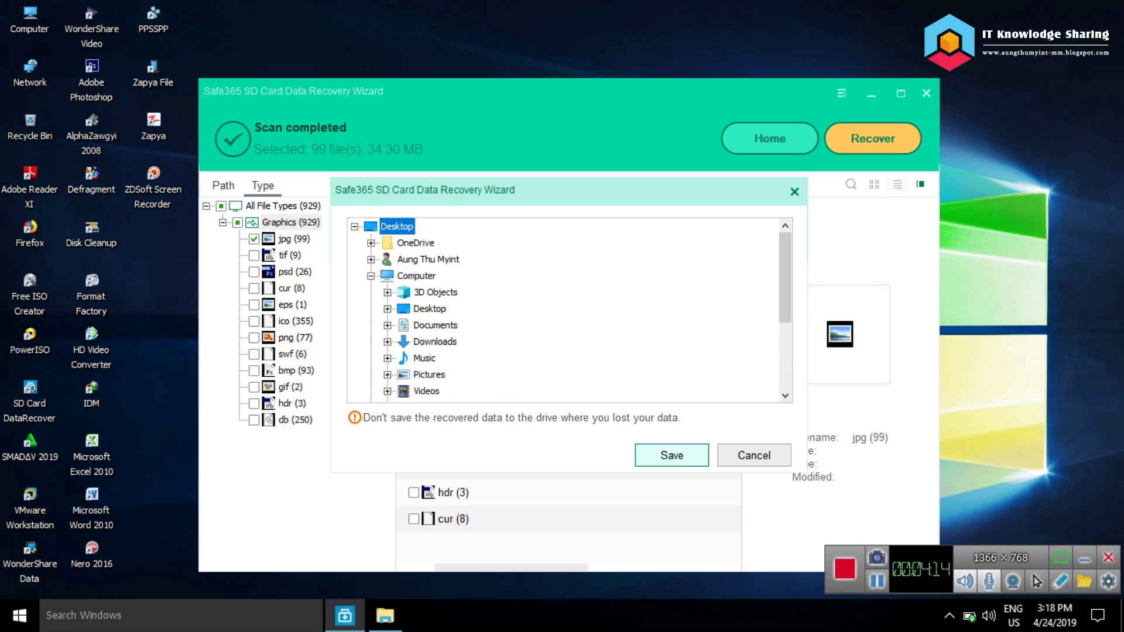
# - Create a folder on the desktop with the default name "New folder"
pyautogui.click(147, 296)
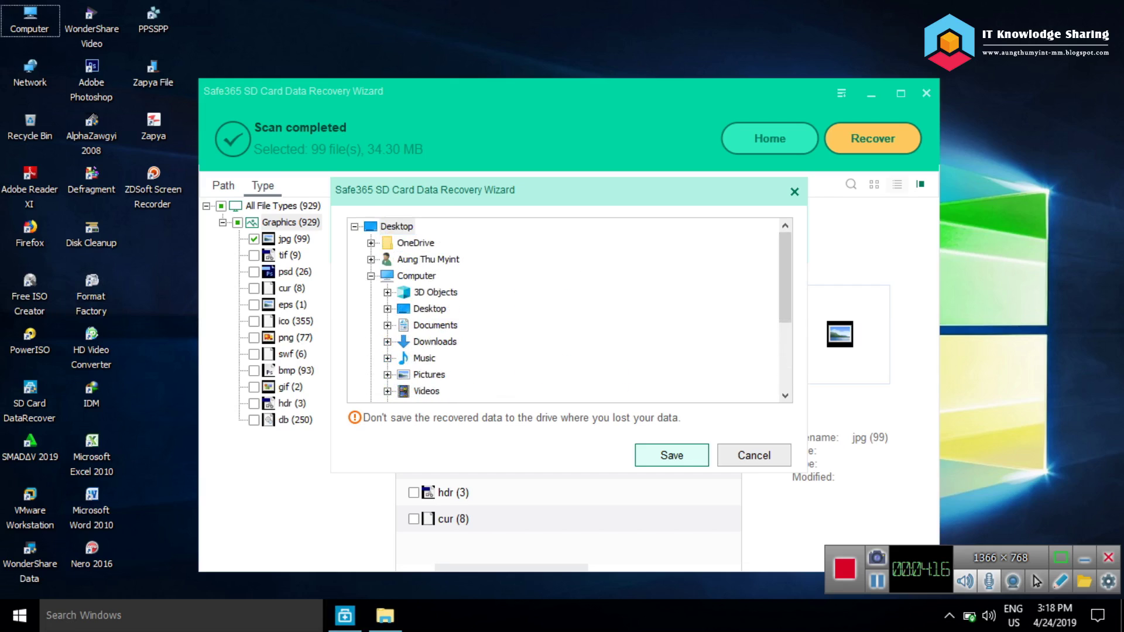
pyautogui.hotkey('ctrl', 'shift', 'n')
pyautogui.press('Return')
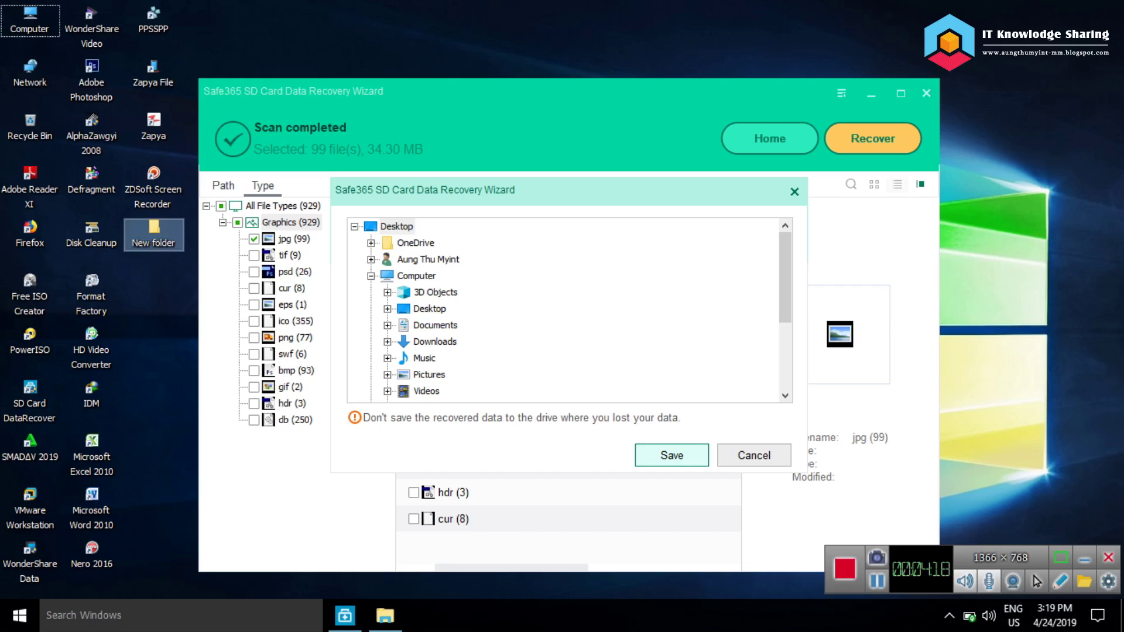
# - Save the recovered jpg files to New folder inside Computer > Desktop
pyautogui.click(396, 226)
pyautogui.scroll(-3, 565, 311)
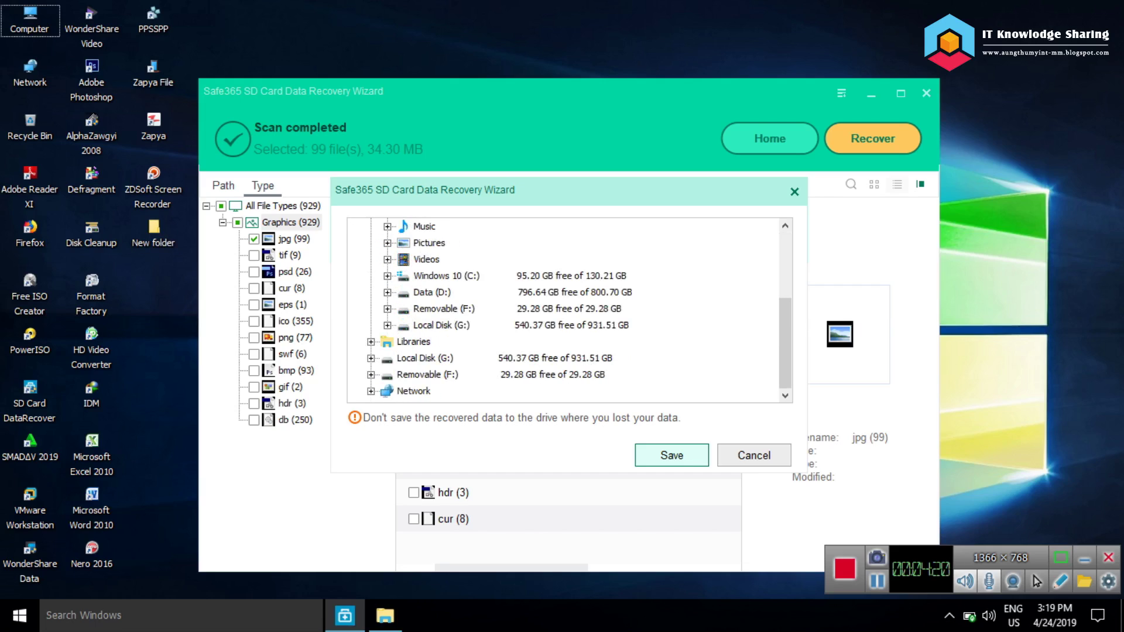
pyautogui.scroll(3, 566, 310)
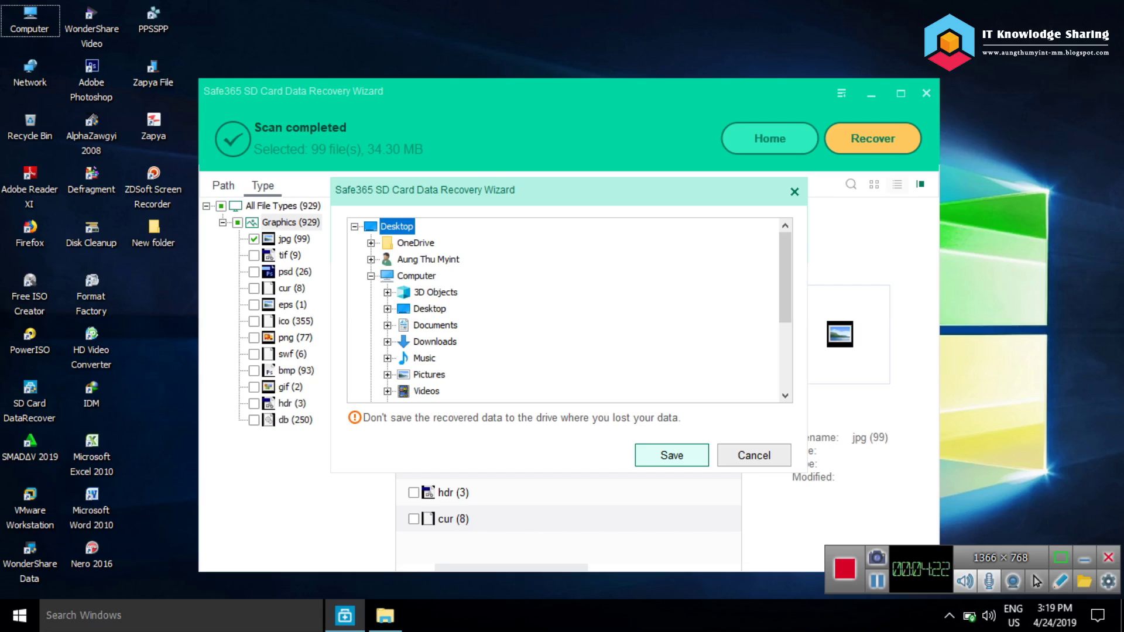
pyautogui.press('Left')
pyautogui.press('Right')
pyautogui.scroll(-3, 565, 310)
pyautogui.scroll(3, 565, 311)
pyautogui.press('Left')
pyautogui.press('Right')
pyautogui.click(417, 276)
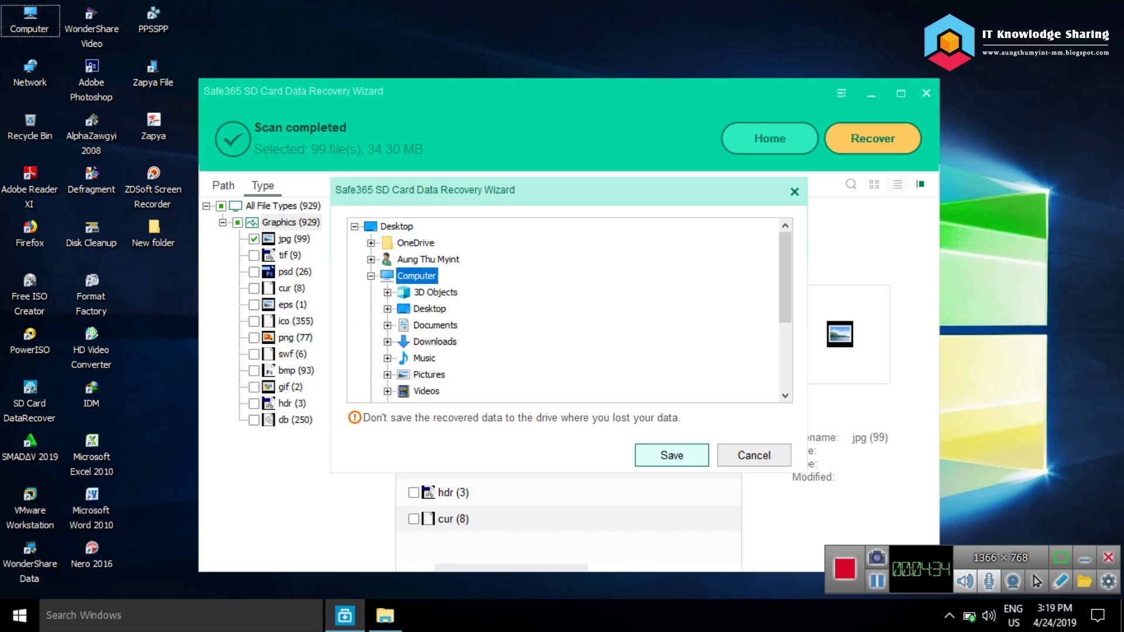
pyautogui.click(429, 309)
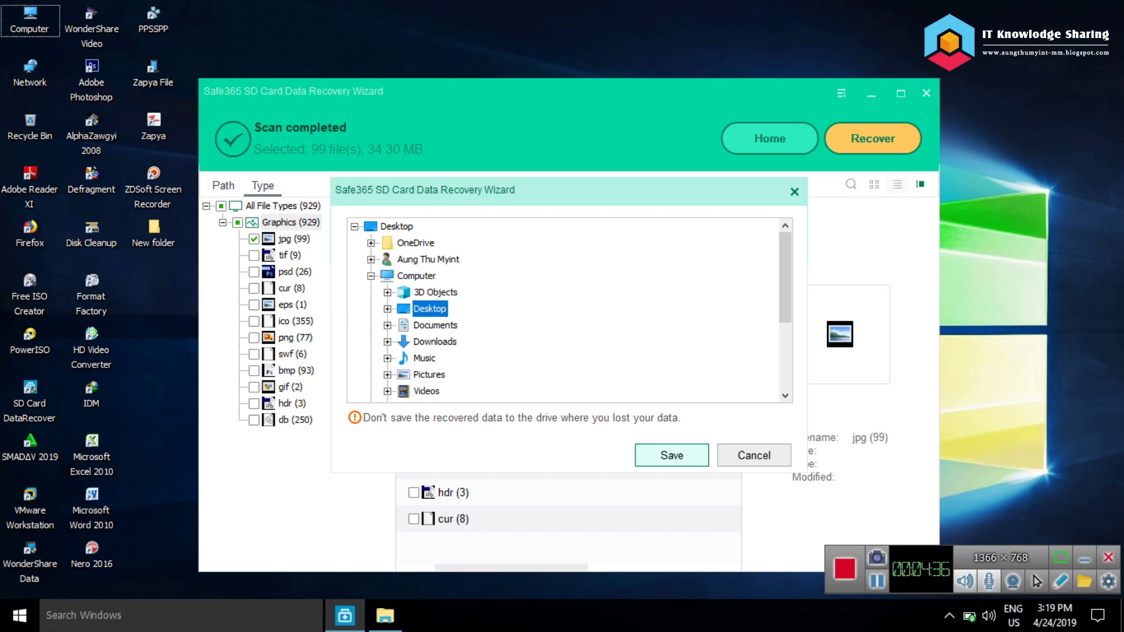
pyautogui.click(387, 308)
pyautogui.click(451, 325)
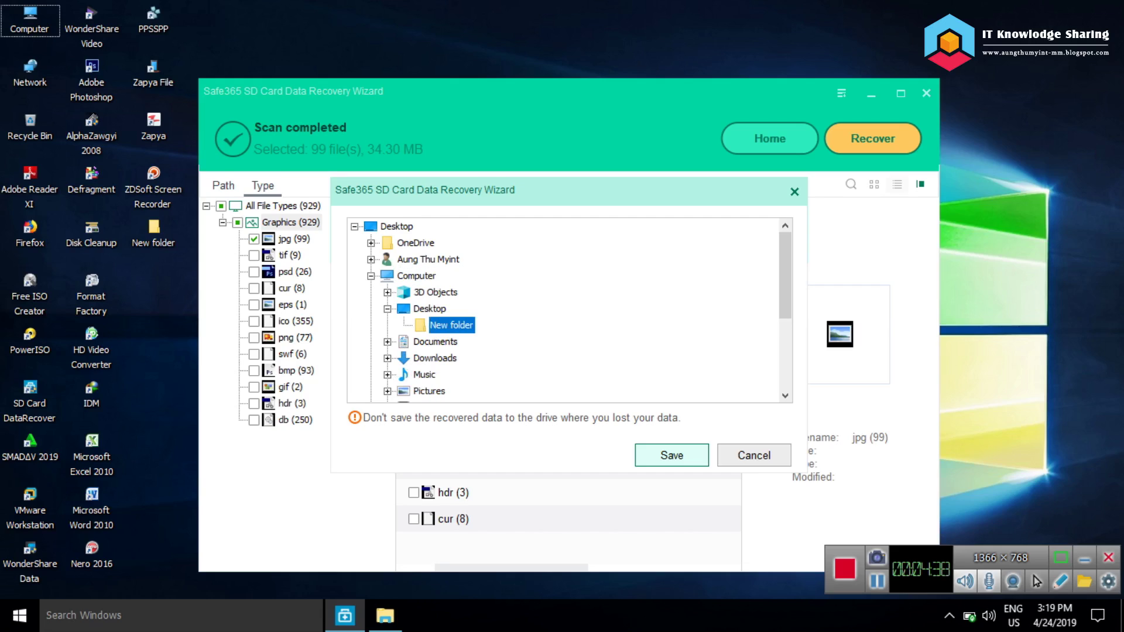
pyautogui.click(671, 455)
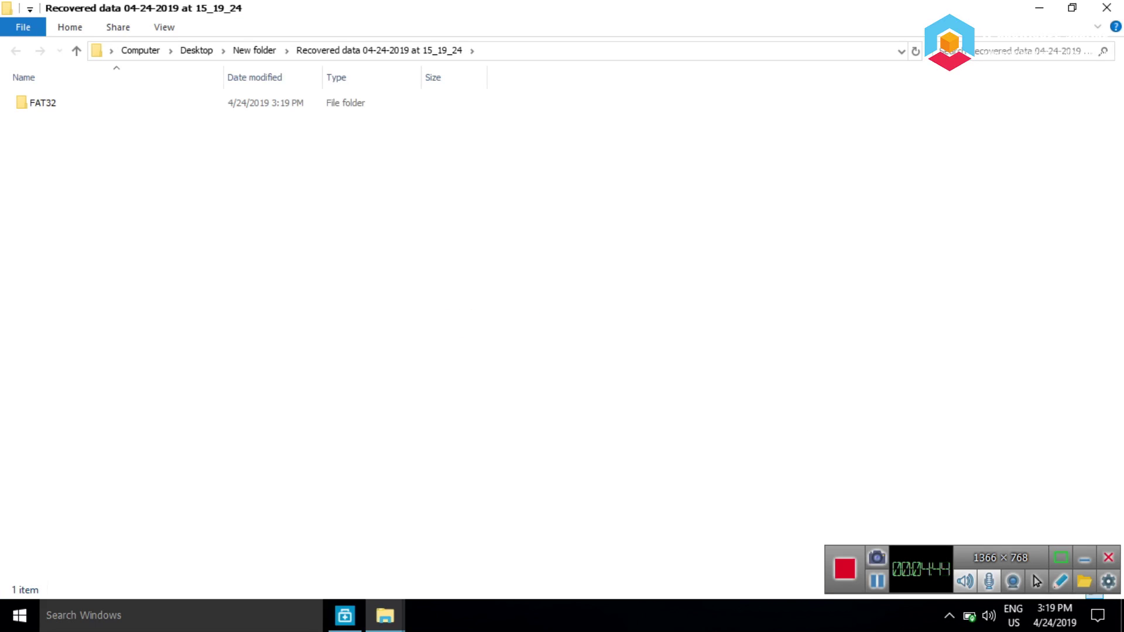
# - Open the recovered FAT32 folder and examine its DIR3 > DIR4 subfolder
pyautogui.moveTo(534, 9); pyautogui.dragTo(550, 118)
pyautogui.doubleClick(234, 211)
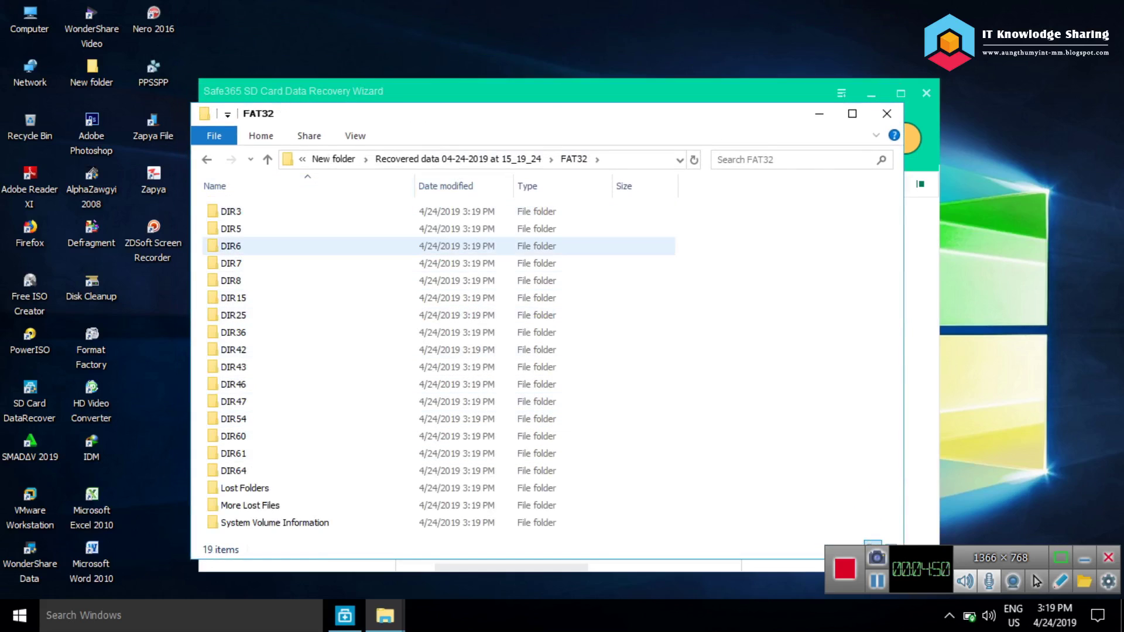
pyautogui.doubleClick(230, 210)
pyautogui.doubleClick(231, 211)
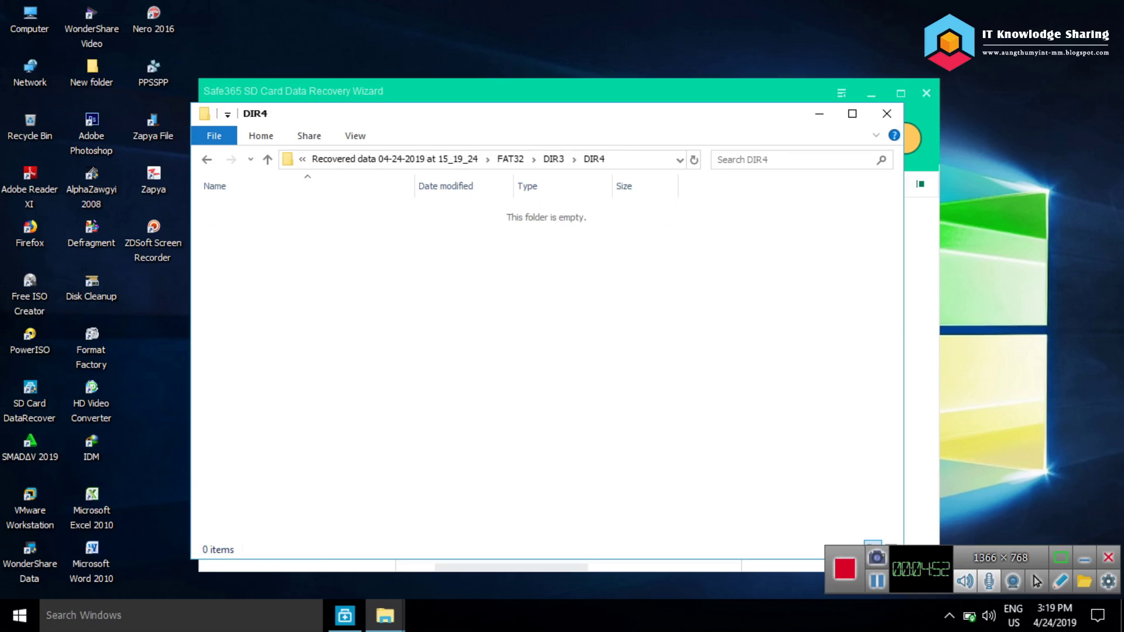
# - Look through the folders in the recovered FAT32 folder and examine System Volume Information > DIR2
pyautogui.press('BackSpace')
pyautogui.press('BackSpace')
pyautogui.press('Down')
pyautogui.press('Down')
pyautogui.press('Down')
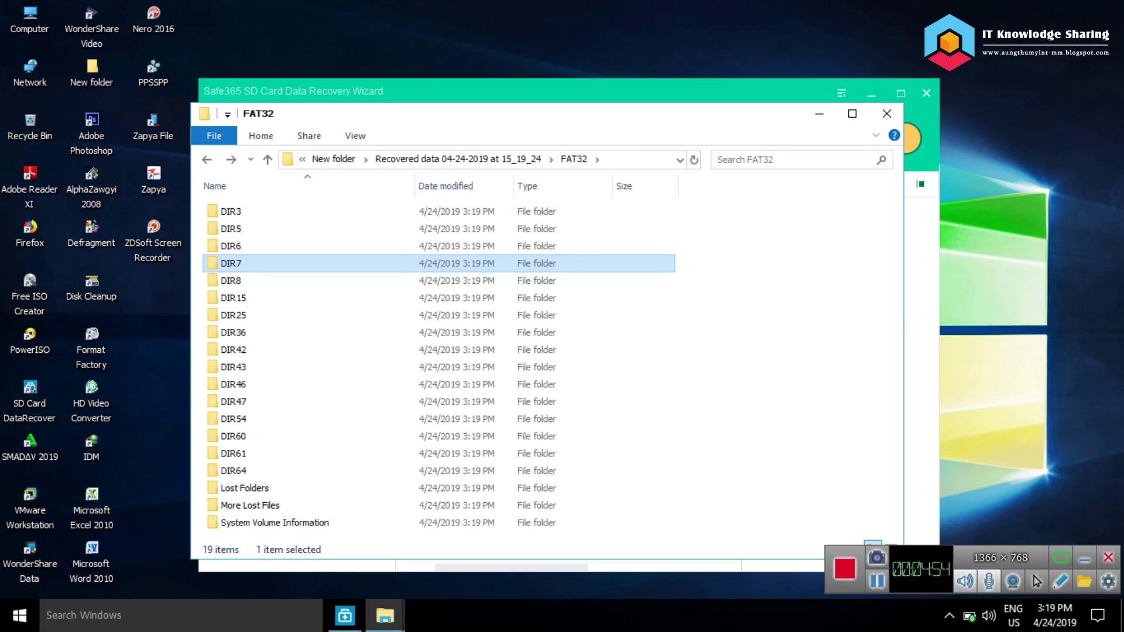
pyautogui.press('Down')
pyautogui.press('Down')
pyautogui.press('Down')
pyautogui.press('Down')
pyautogui.press('Down')
pyautogui.press('Down')
pyautogui.press('Down')
pyautogui.press('Down')
pyautogui.press('Down')
pyautogui.press('Down')
pyautogui.press('Down')
pyautogui.press('Down')
pyautogui.press('Down')
pyautogui.press('Down')
pyautogui.press('Down')
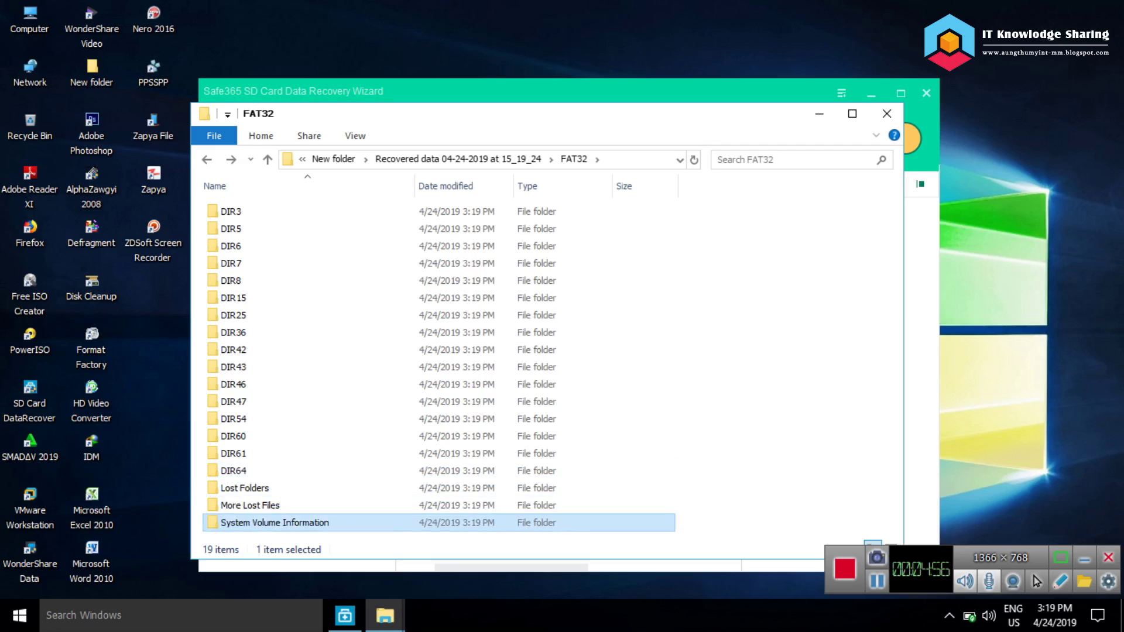
pyautogui.press('Return')
pyautogui.press('Down')
pyautogui.press('Down')
pyautogui.press('Return')
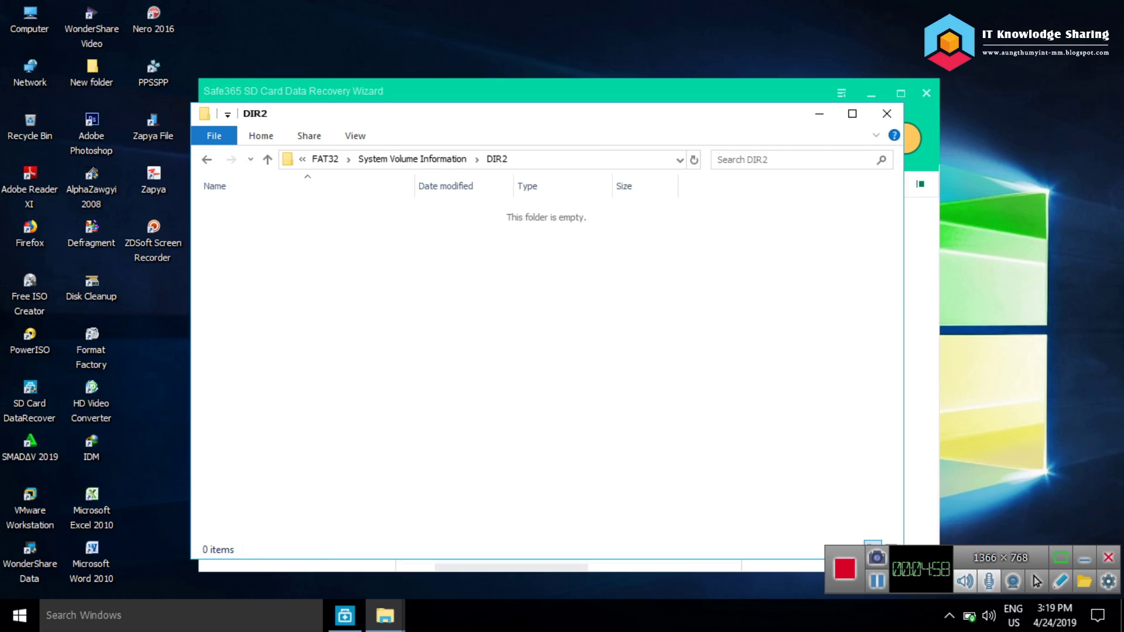
# - Open FAT32 > More Lost Files > JPEG Graphics file and review the recovered pictures
pyautogui.press('BackSpace')
pyautogui.press('BackSpace')
pyautogui.press('Up')
pyautogui.press('Return')
pyautogui.press('Down')
pyautogui.press('Return')
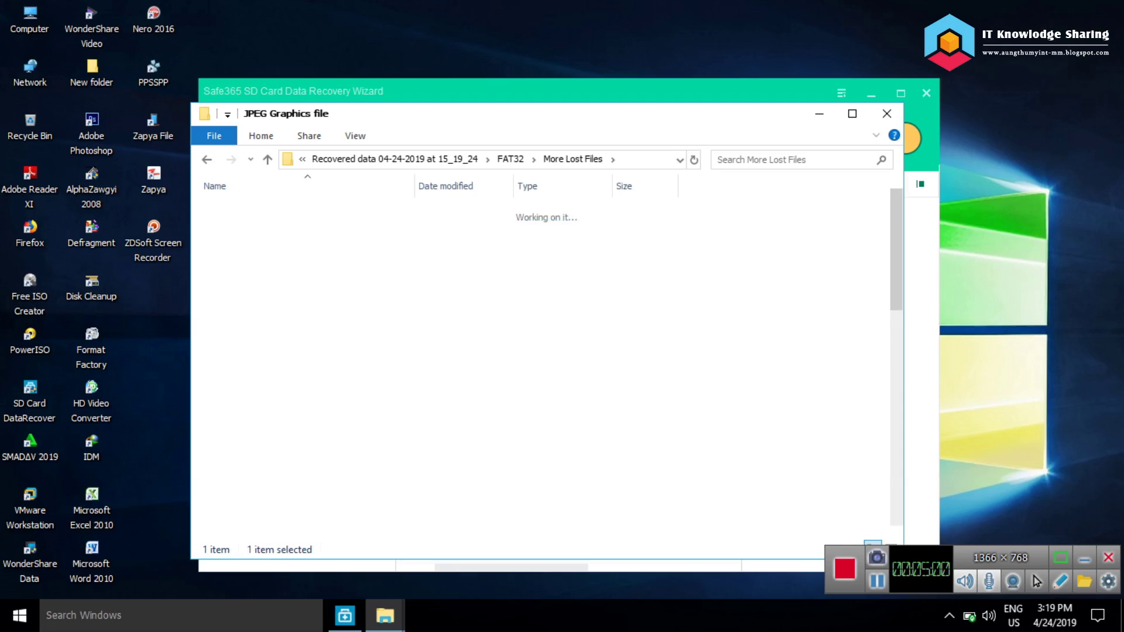
pyautogui.press('Down')
pyautogui.press('Down')
pyautogui.press('Down')
pyautogui.press('Down')
pyautogui.press('Down')
pyautogui.press('Down')
pyautogui.press('Down')
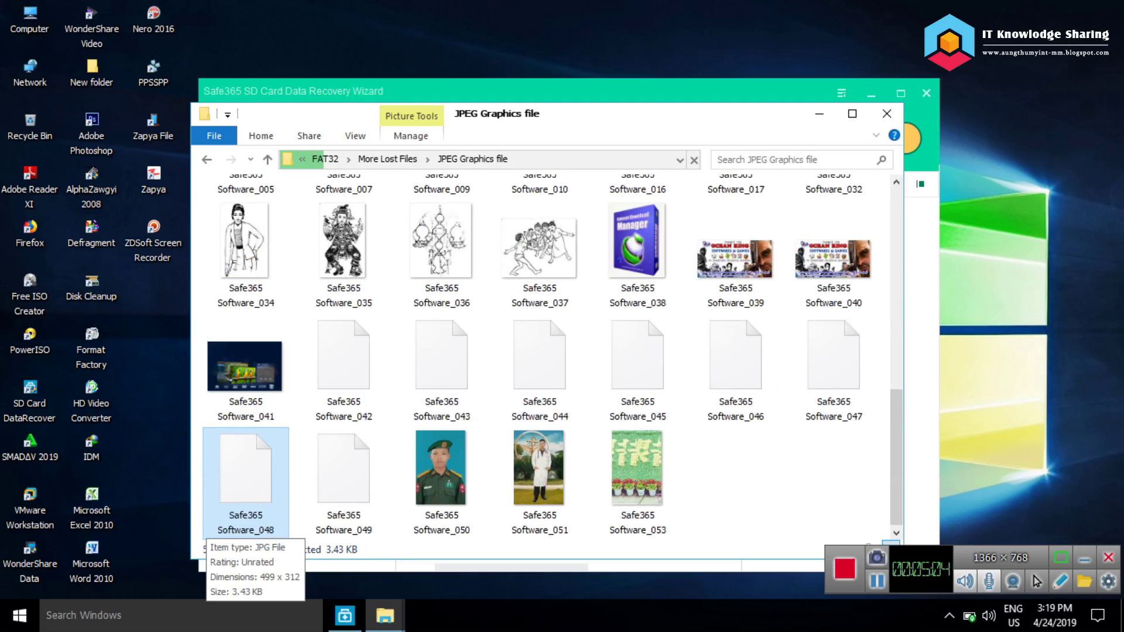
pyautogui.press('Right')
pyautogui.press('Right')
pyautogui.press('Right')
pyautogui.press('Right')
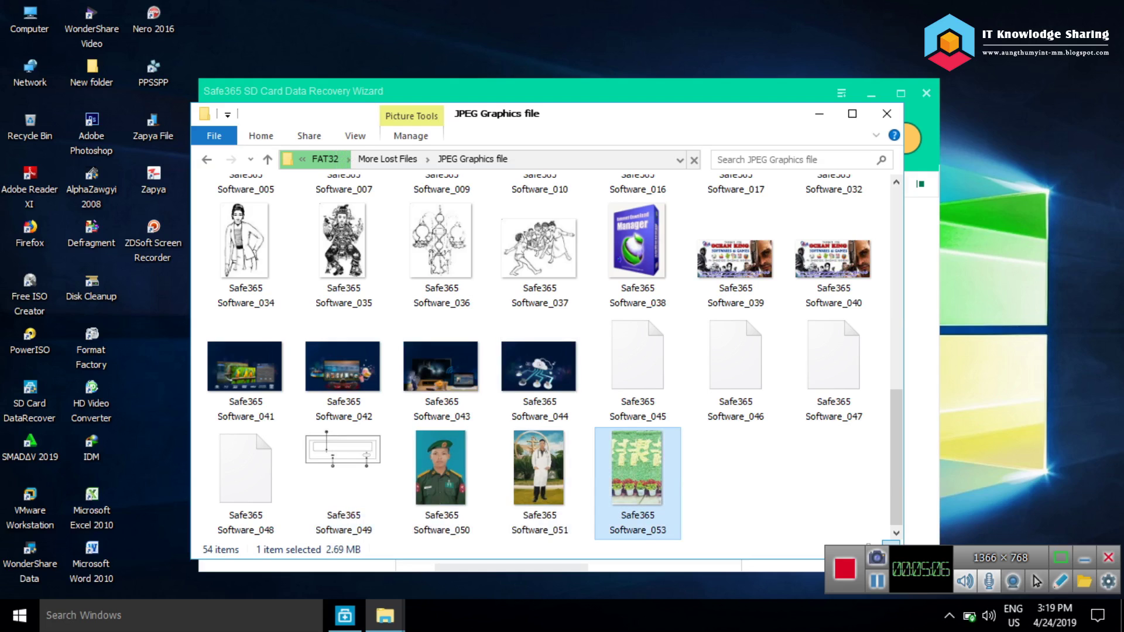
pyautogui.press('Up')
pyautogui.press('Up')
pyautogui.press('Up')
pyautogui.press('Up')
pyautogui.press('Up')
pyautogui.press('Up')
pyautogui.press('Up')
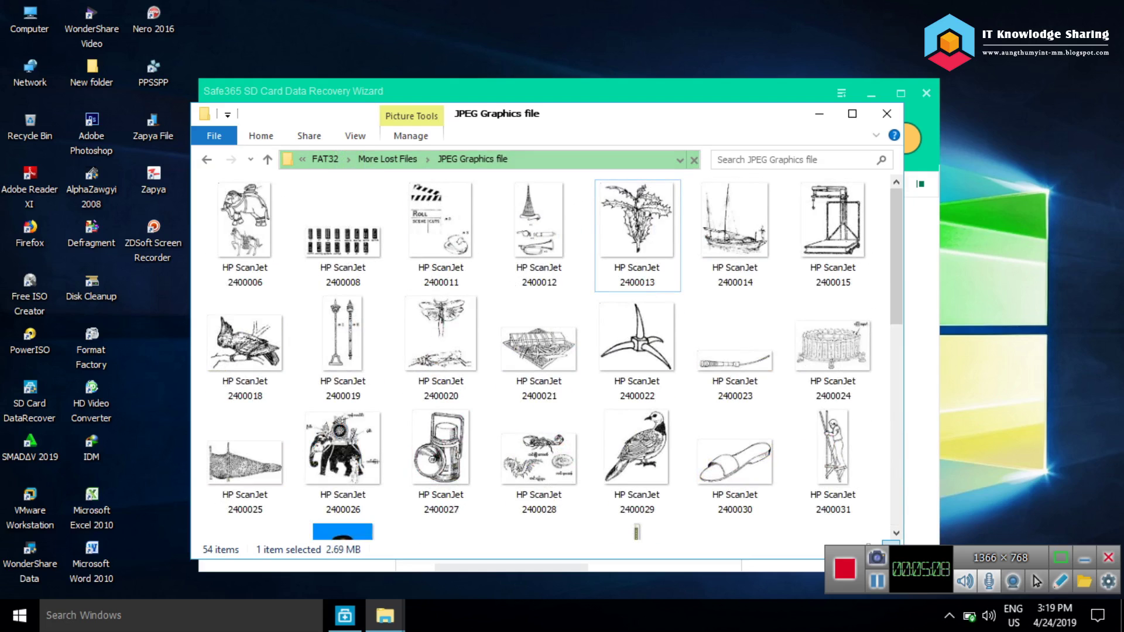
# - Open FAT32 > Lost Folders and look through its subfolders for recovered pictures
pyautogui.press('BackSpace')
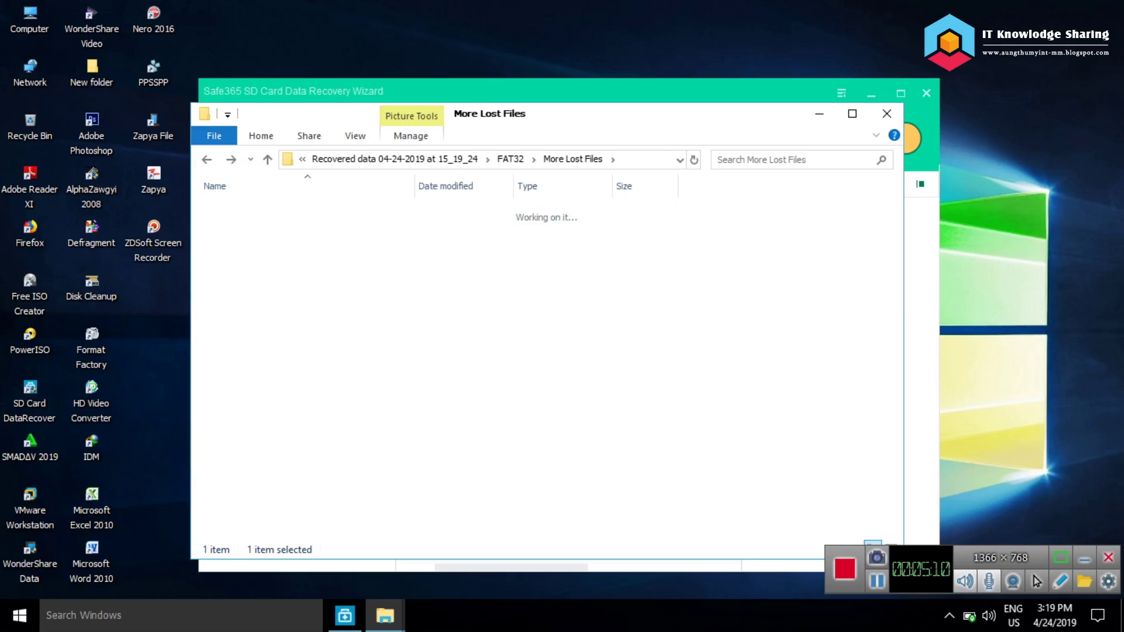
pyautogui.press('BackSpace')
pyautogui.press('Up')
pyautogui.press('Return')
pyautogui.press('Down')
pyautogui.press('Down')
pyautogui.press('Down')
pyautogui.press('Down')
pyautogui.press('Down')
pyautogui.press('Down')
pyautogui.press('Down')
pyautogui.press('Down')
pyautogui.press('Down')
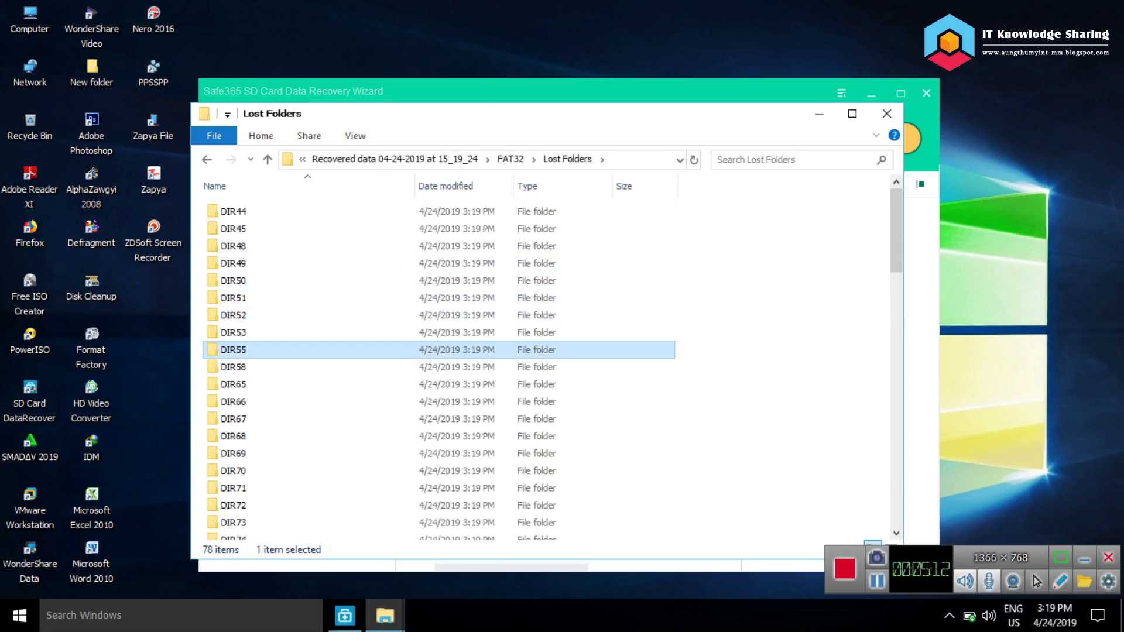
pyautogui.press('Down')
pyautogui.press('Down')
pyautogui.press('Down')
pyautogui.press('Down')
pyautogui.press('Down')
pyautogui.press('Down')
pyautogui.press('Down')
pyautogui.press('Down')
pyautogui.press('Down')
pyautogui.press('Down')
pyautogui.press('Down')
pyautogui.press('Down')
pyautogui.press('Down')
pyautogui.press('Down')
pyautogui.press('Down')
pyautogui.press('Down')
pyautogui.press('Down')
pyautogui.press('Down')
pyautogui.press('Down')
pyautogui.press('Down')
pyautogui.press('Down')
pyautogui.press('Down')
pyautogui.press('Down')
pyautogui.press('Down')
pyautogui.press('Down')
pyautogui.press('Down')
pyautogui.press('Down')
pyautogui.press('Down')
pyautogui.press('Return')
pyautogui.press('BackSpace')
pyautogui.press('Up')
pyautogui.press('BackSpace')
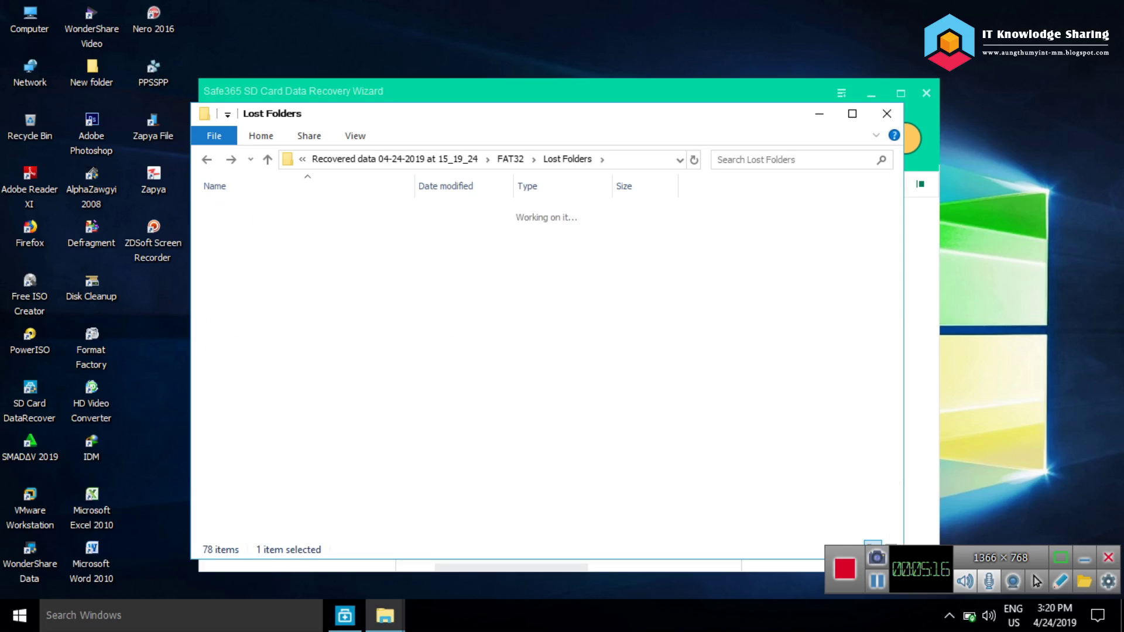
# - Return to the FAT32 folder list, then reopen Lost Folders and check its first subfolders
pyautogui.press('BackSpace')
pyautogui.press('Return')
pyautogui.press('Down')
pyautogui.press('Down')
pyautogui.press('Down')
pyautogui.press('Down')
pyautogui.press('Down')
pyautogui.press('Down')
pyautogui.press('Down')
pyautogui.press('Down')
pyautogui.press('Down')
pyautogui.press('Down')
pyautogui.press('Down')
pyautogui.press('Down')
pyautogui.press('Down')
pyautogui.press('Down')
pyautogui.press('Down')
pyautogui.press('Down')
pyautogui.press('Down')
pyautogui.press('Down')
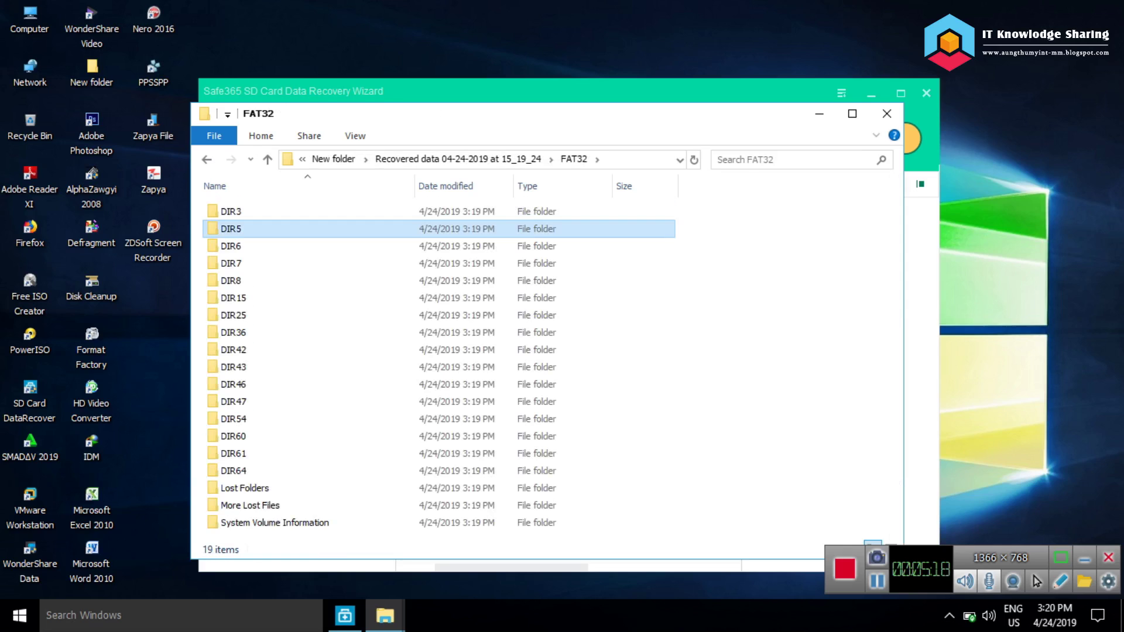
pyautogui.press('Up')
pyautogui.press('Up')
pyautogui.press('Return')
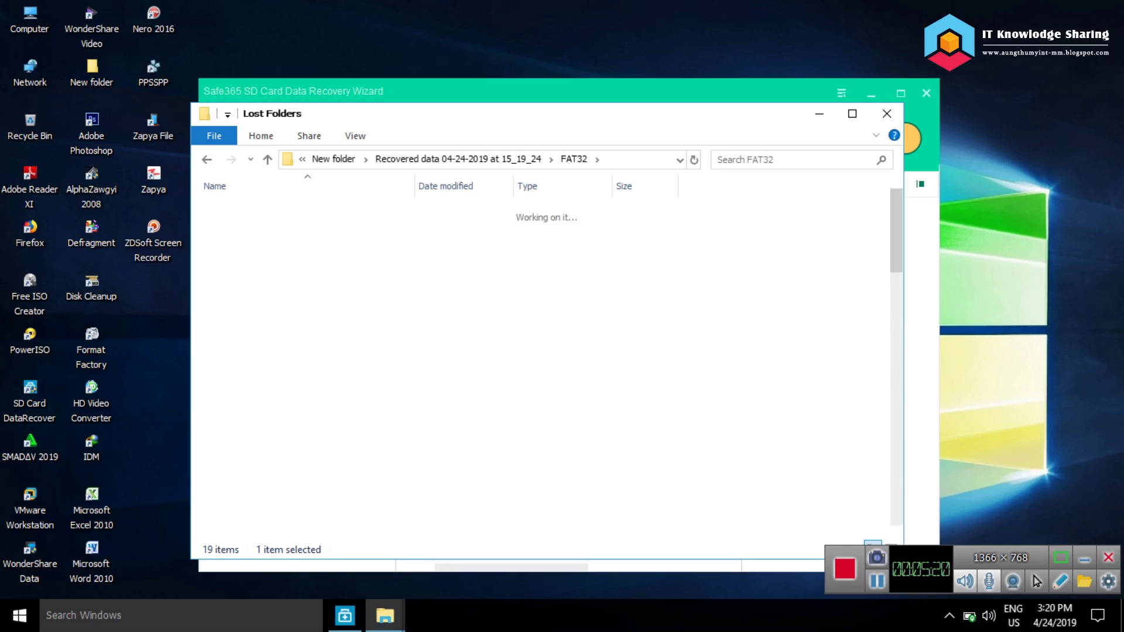
pyautogui.press('Down')
pyautogui.press('Up')
pyautogui.press('Return')
pyautogui.press('BackSpace')
pyautogui.press('Down')
pyautogui.press('Down')
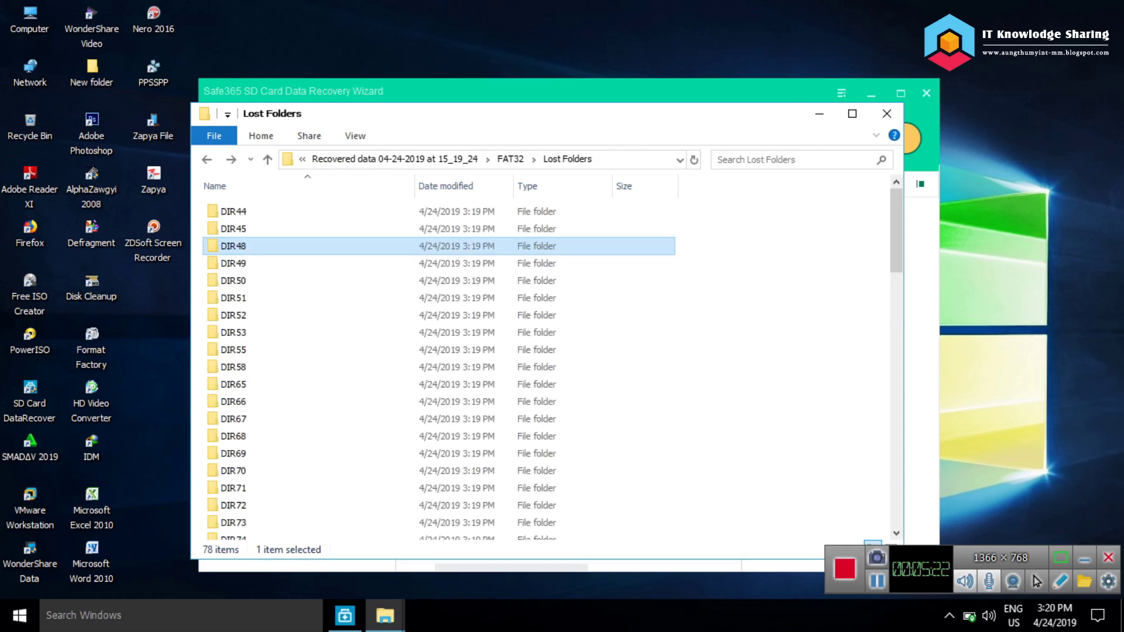
# - Reopen the JPEG Graphics file folder in More Lost Files and review the recovered pictures through to the end
pyautogui.press('BackSpace')
pyautogui.press('Down')
pyautogui.press('Return')
pyautogui.press('Down')
pyautogui.press('Return')
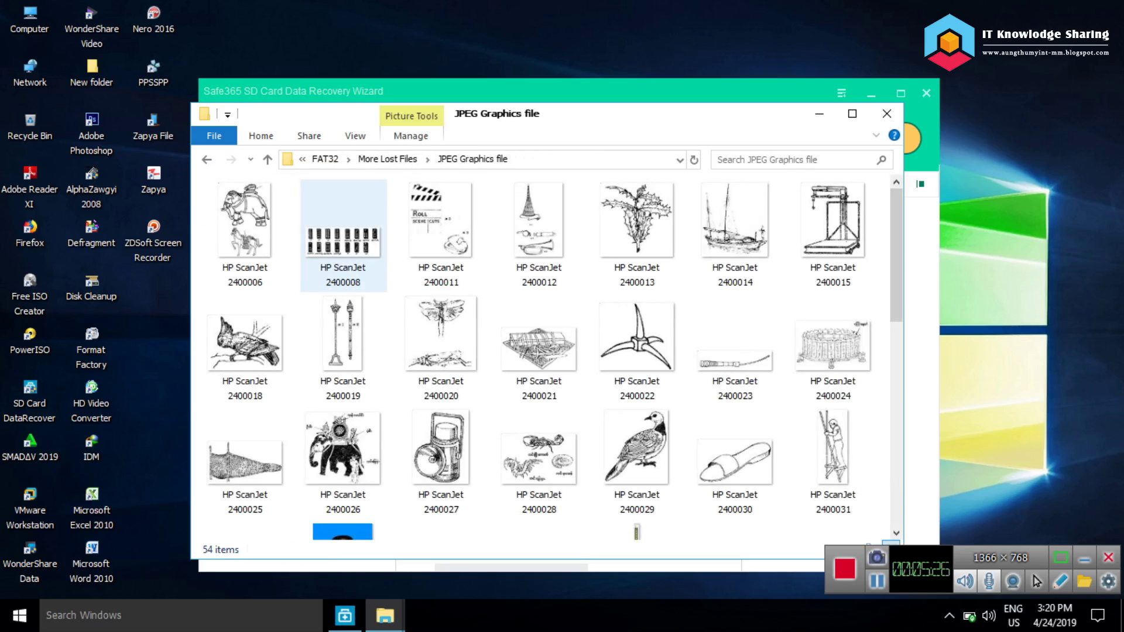
pyautogui.scroll(-8, 638, 381)
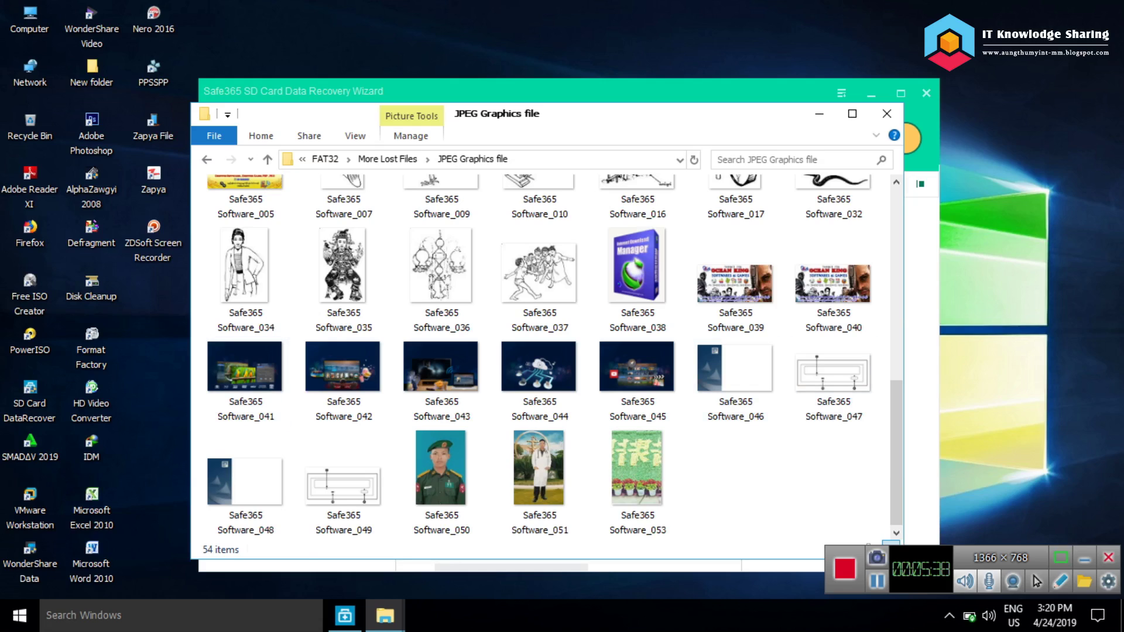
# - Close the recovered files window and dismiss the recovery completion message
pyautogui.press('BackSpace')
pyautogui.click(886, 114)
pyautogui.click(887, 114)
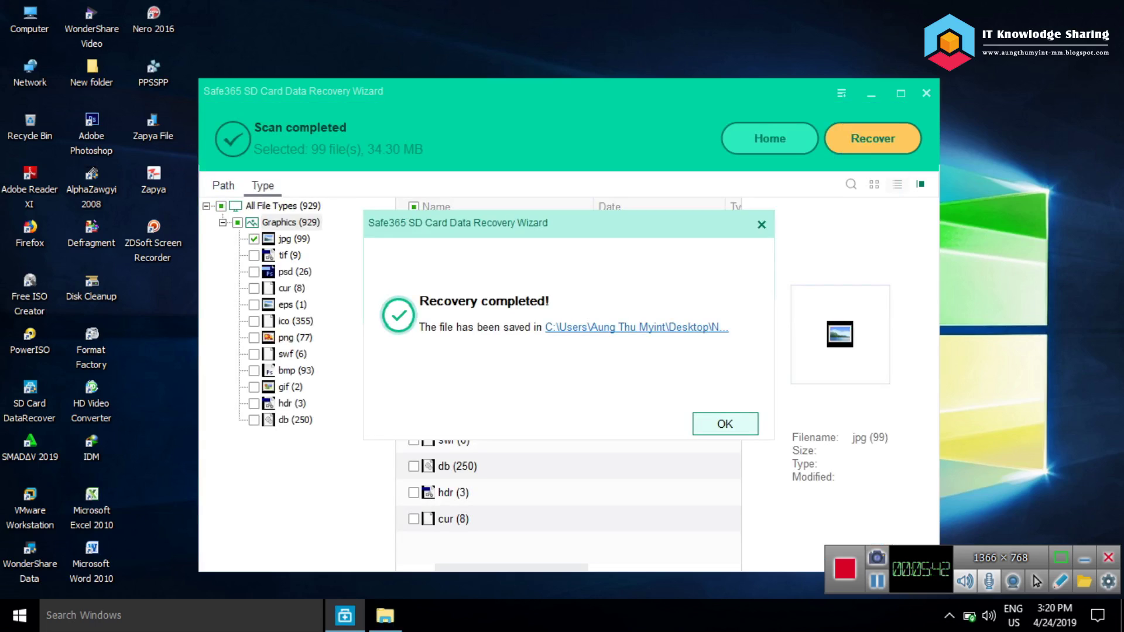
pyautogui.click(725, 424)
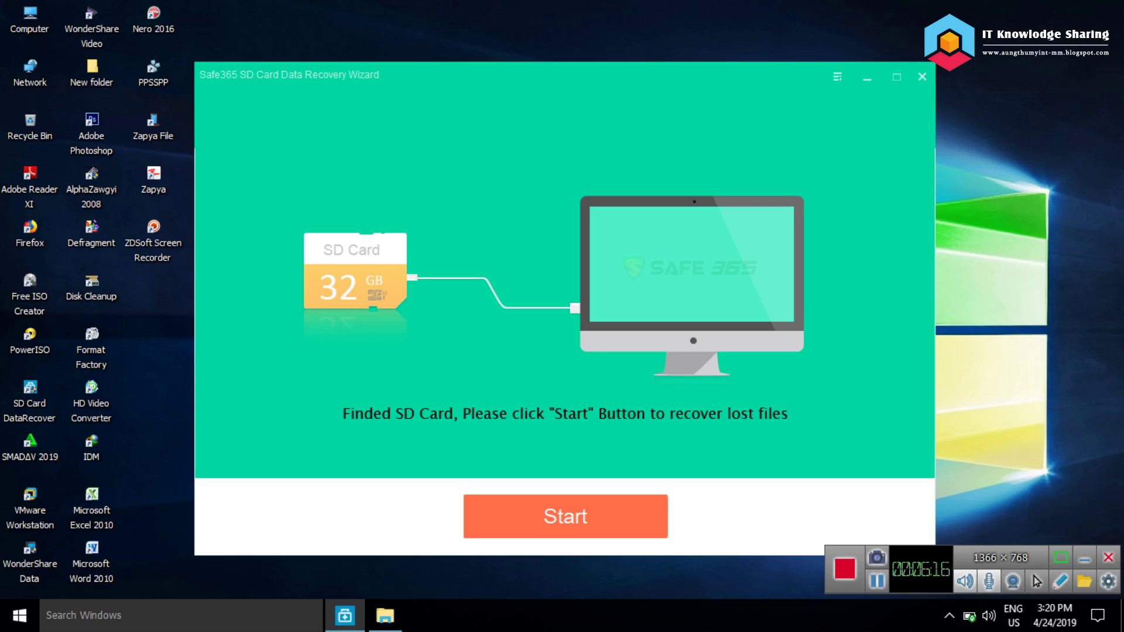
# - Extract the SD Card Data Recovery archive in Documents to its own SD Card Data Recovery folder
pyautogui.press('super+d')
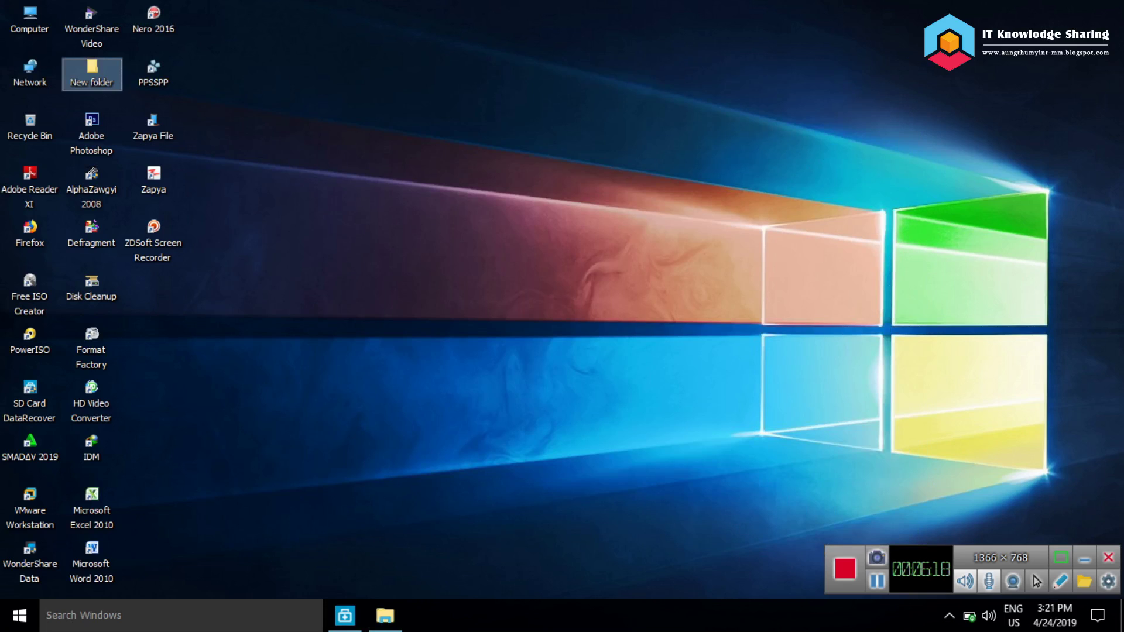
pyautogui.click(385, 616)
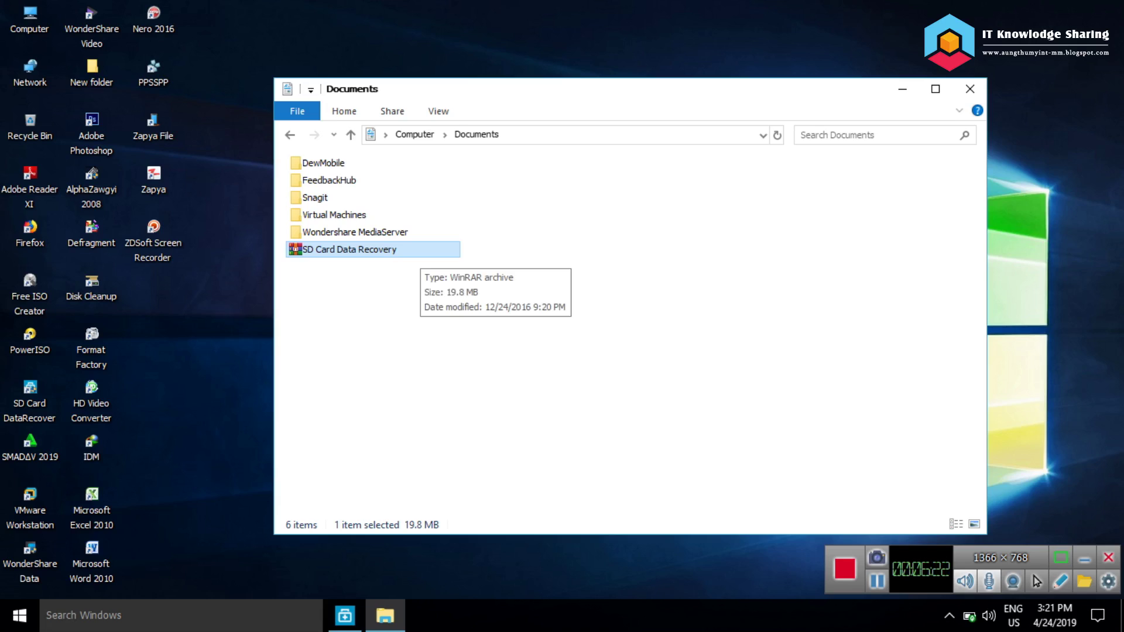
pyautogui.rightClick(419, 249)
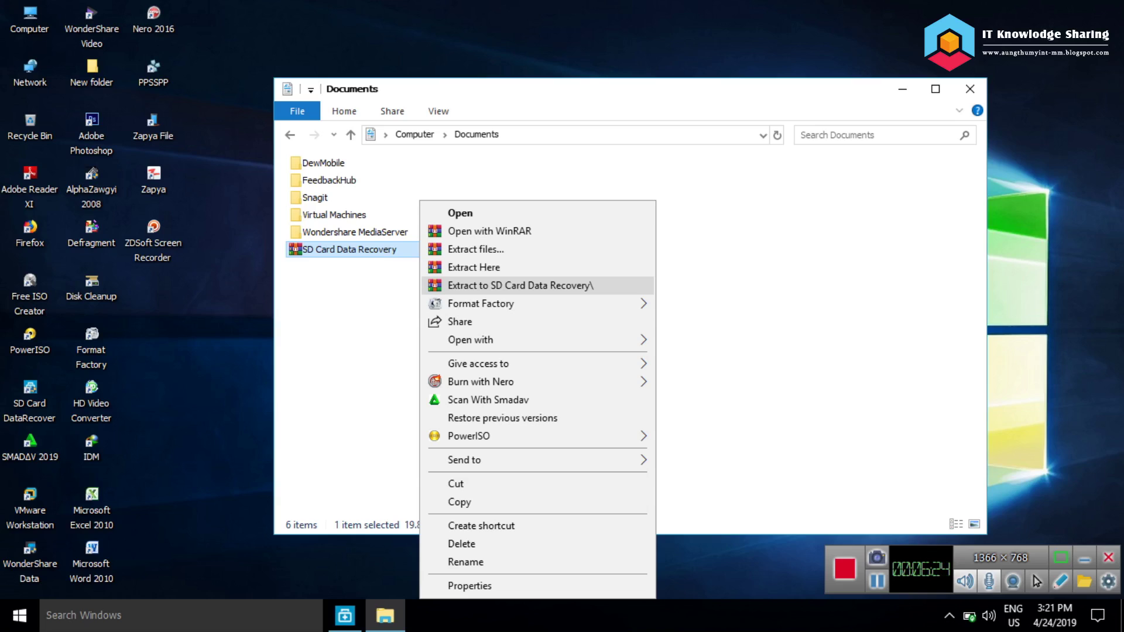
pyautogui.click(520, 285)
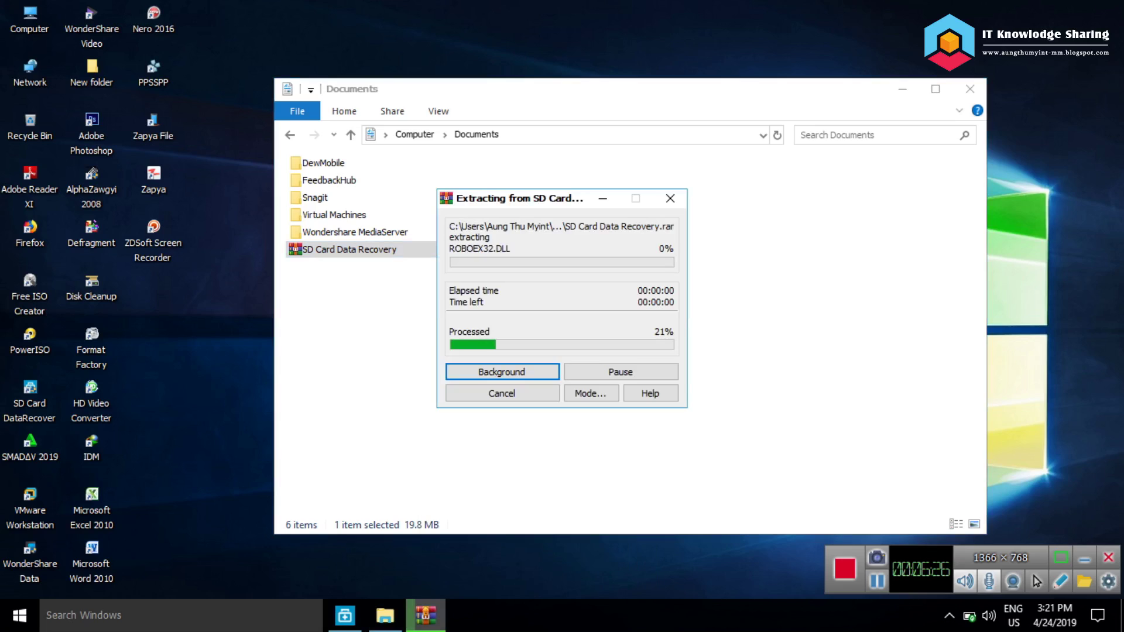
# - Open the extracted SD Card Data Recovery Wizard v8.8.8.8 folder and examine the installer in its Setup subfolder
pyautogui.doubleClick(373, 266)
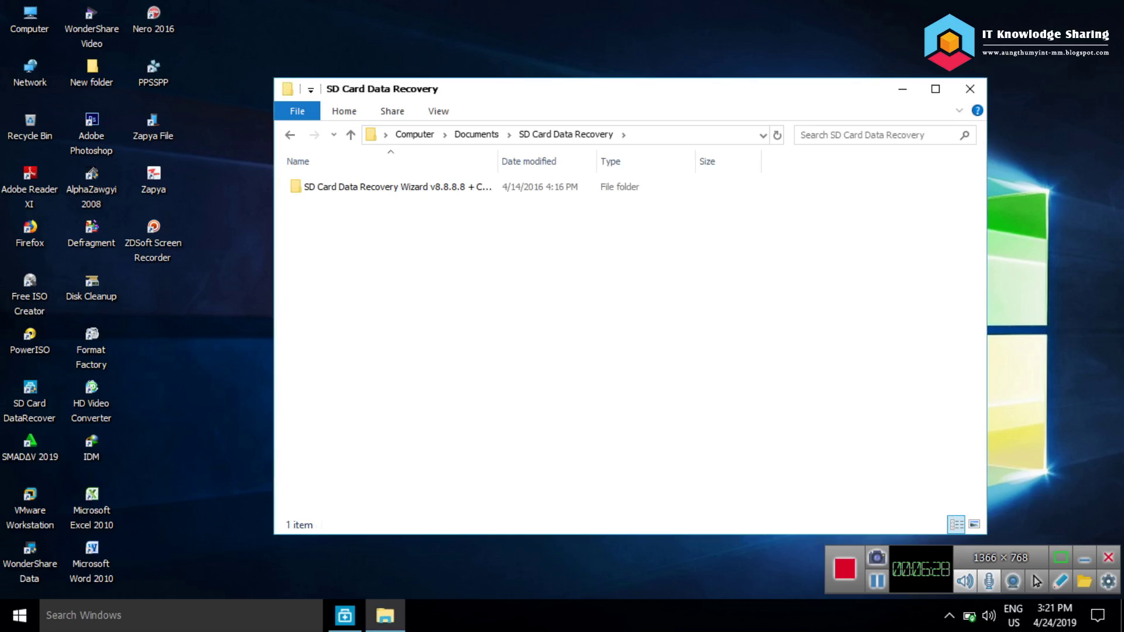
pyautogui.doubleClick(373, 187)
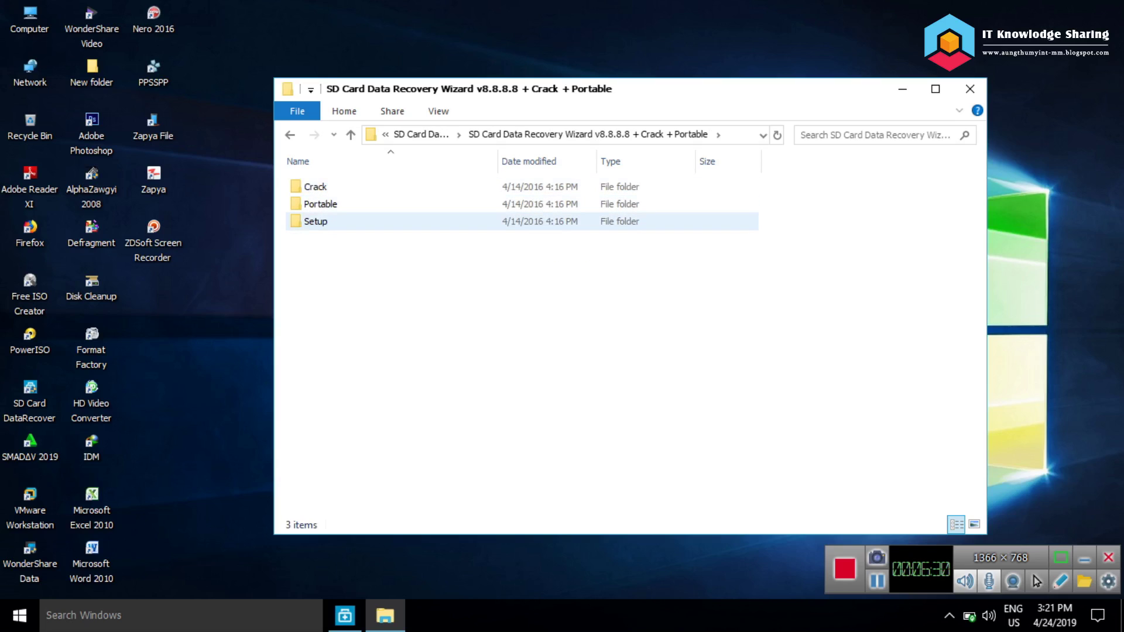
pyautogui.moveTo(640, 97); pyautogui.dragTo(572, 115)
pyautogui.click(304, 240)
pyautogui.press('Return')
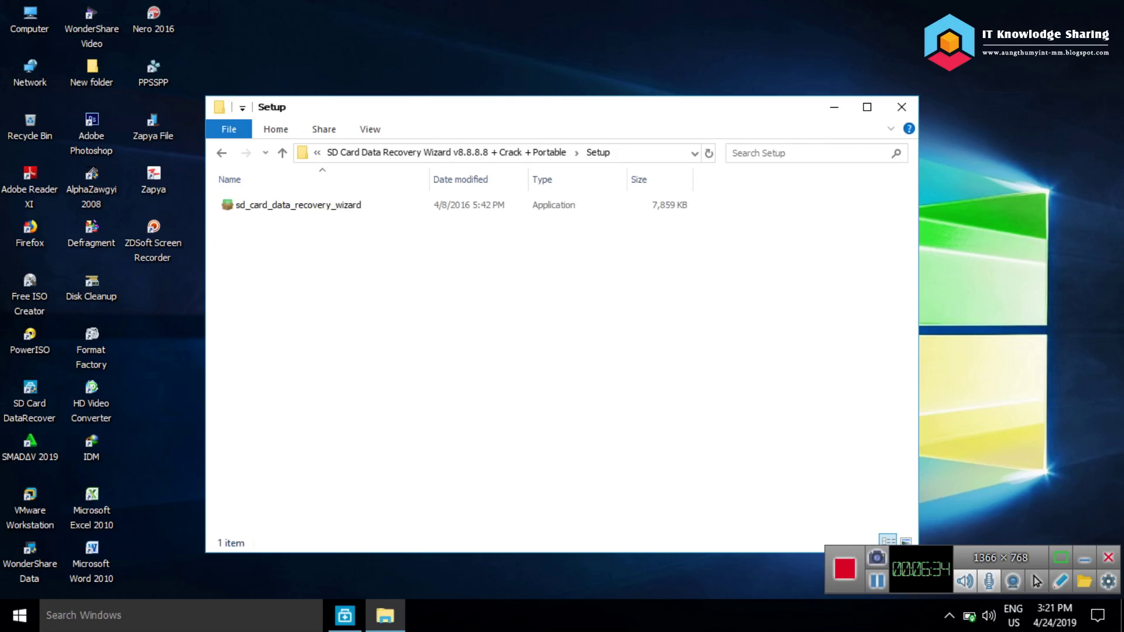
pyautogui.press('Down')
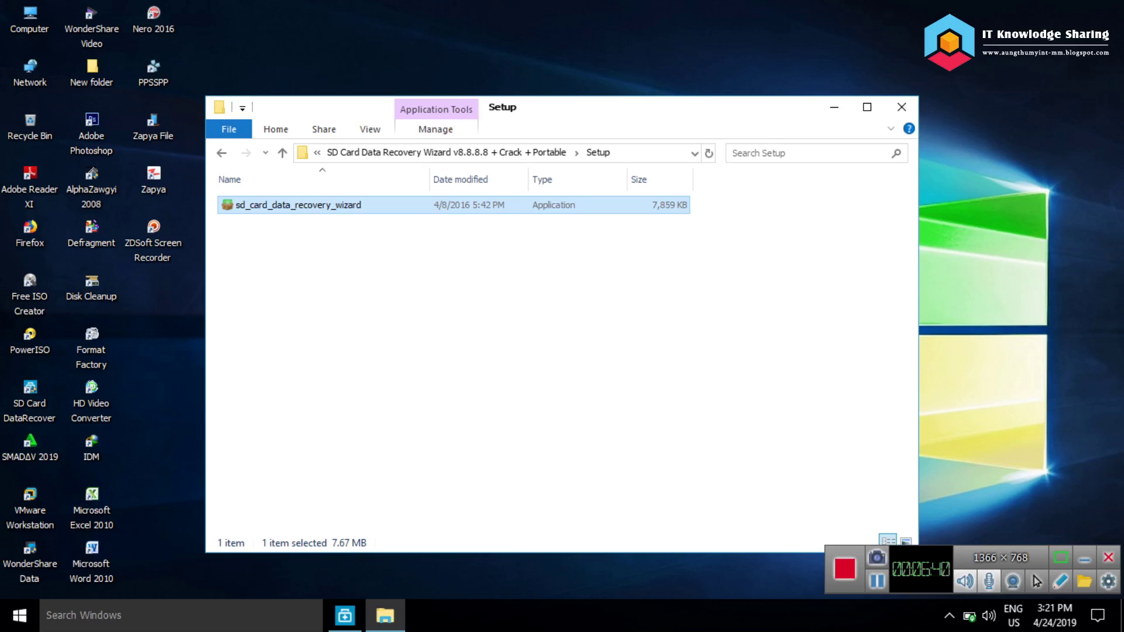
pyautogui.press('Escape')
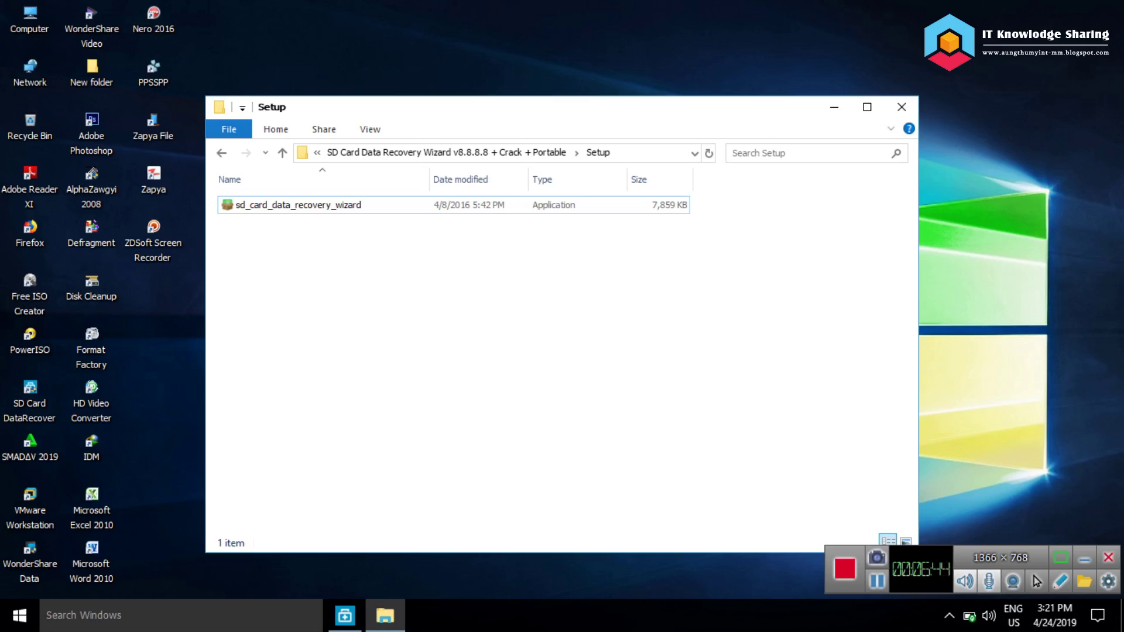
# - Copy the Safe365 Software application from the Crack subfolder
pyautogui.press('BackSpace')
pyautogui.press('Up')
pyautogui.press('Up')
pyautogui.press('Return')
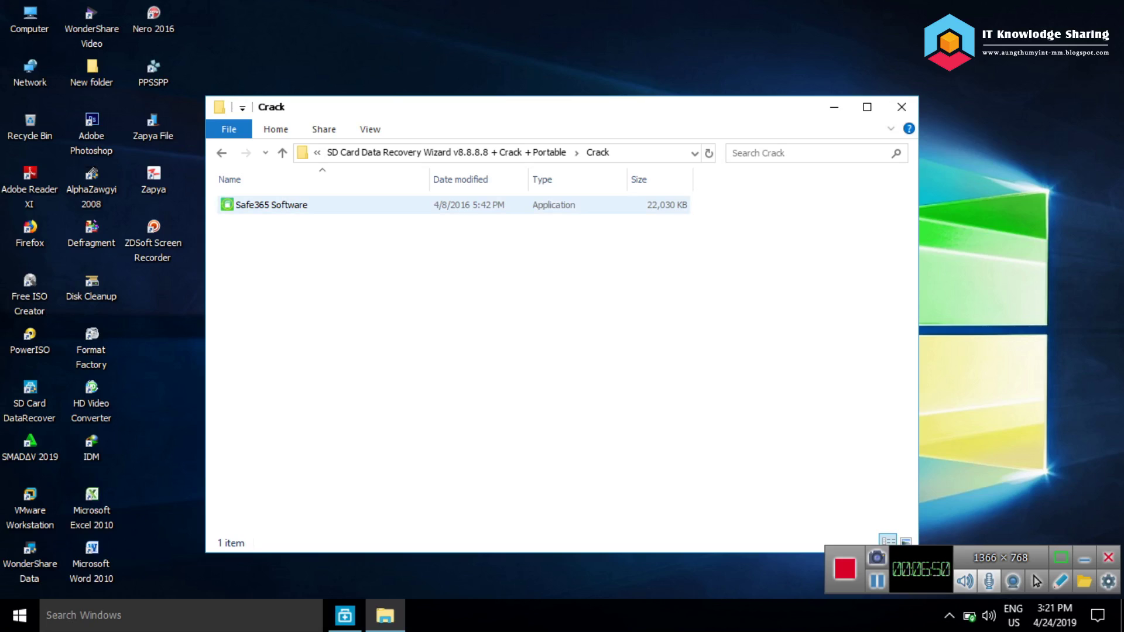
pyautogui.click(271, 205)
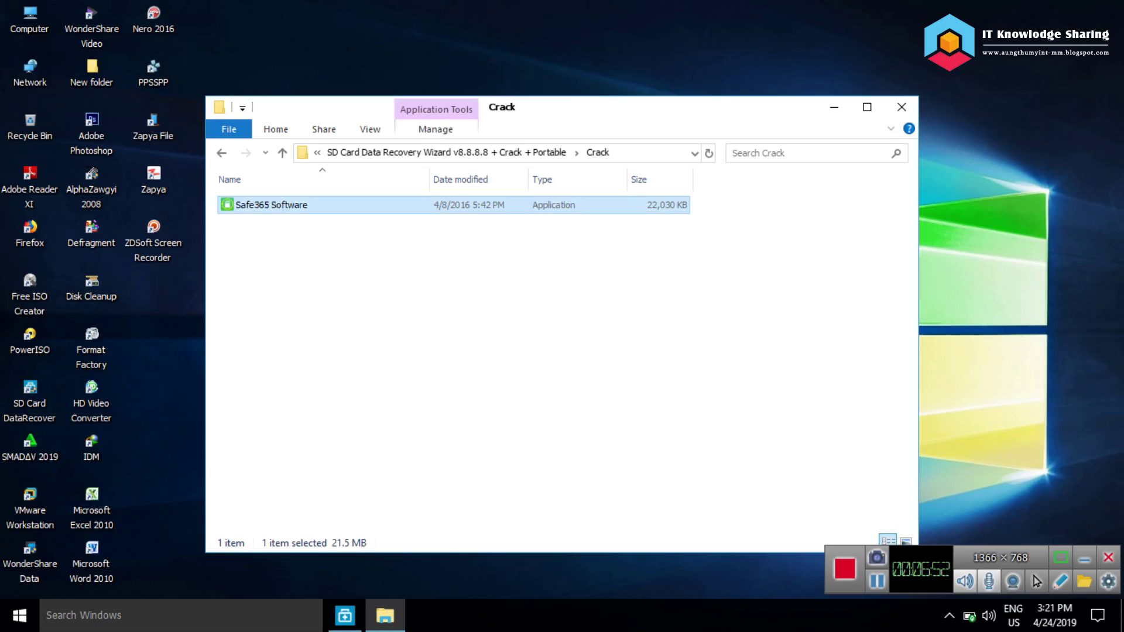
pyautogui.rightClick(356, 204)
pyautogui.click(396, 502)
# - In a new File Explorer window, open the inner Safe365 SD Card Data Recovery Wizard Trial folder under Program Files (x86) on drive C
pyautogui.press('super+e')
pyautogui.doubleClick(340, 413)
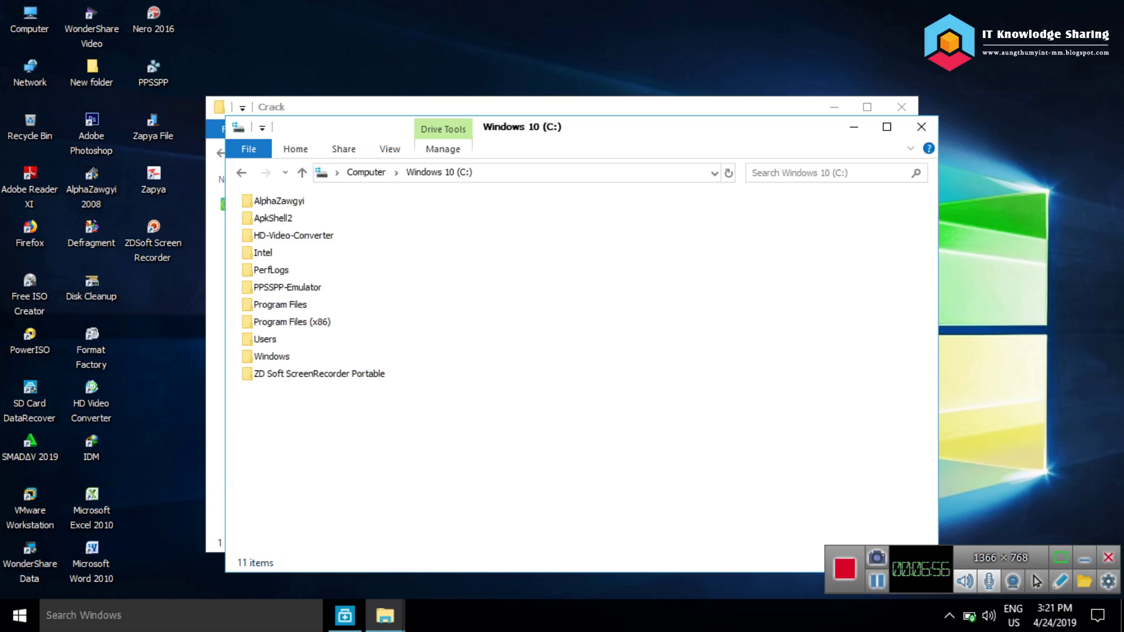
pyautogui.click(292, 322)
pyautogui.press('Return')
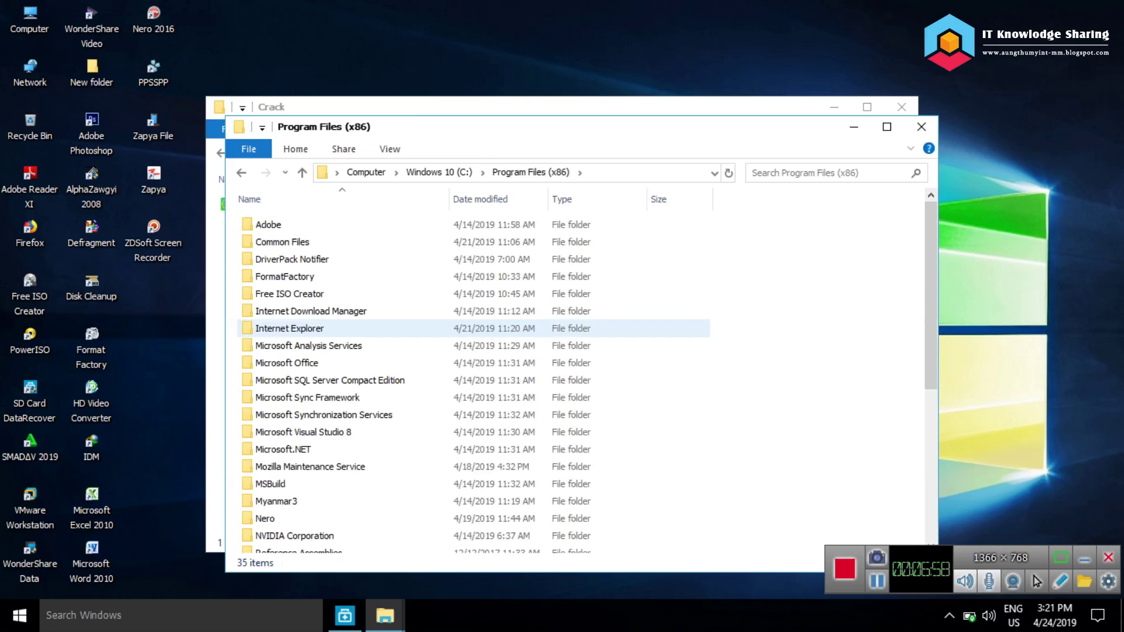
pyautogui.scroll(-5, 380, 328)
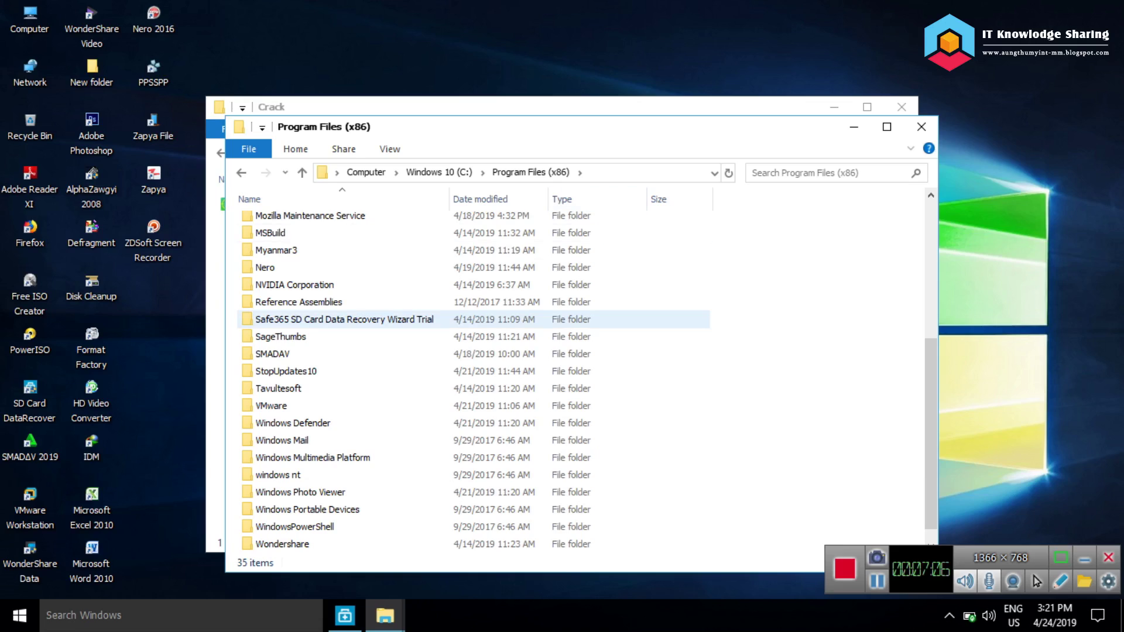
pyautogui.click(344, 319)
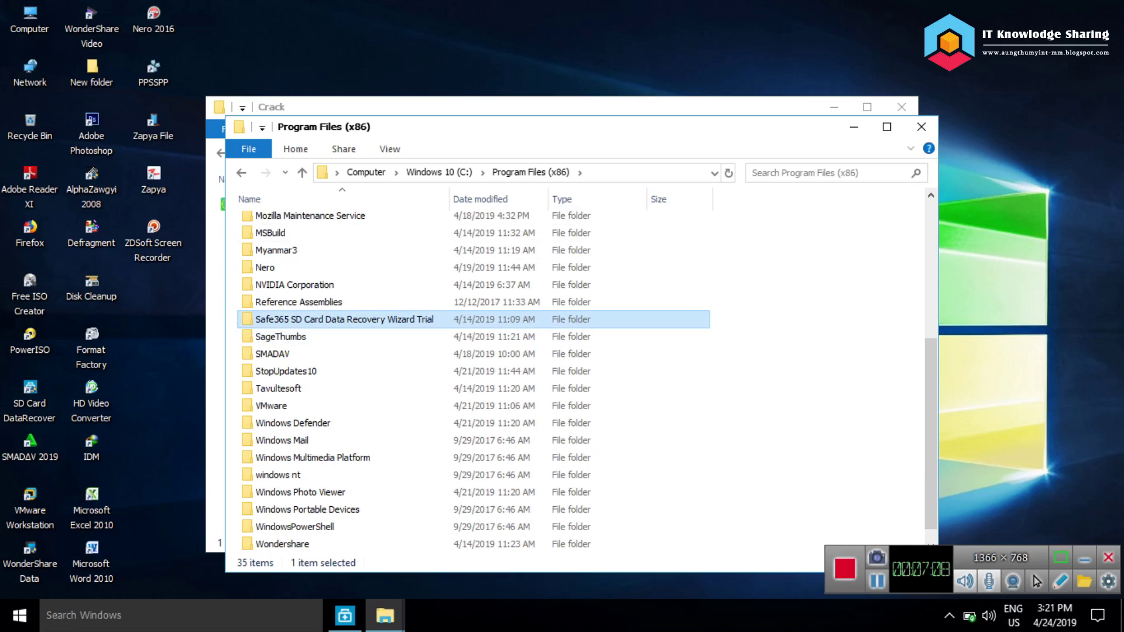
pyautogui.doubleClick(344, 319)
pyautogui.doubleClick(326, 224)
# - Examine the program files in the inner Safe365 SD Card Data Recovery Wizard Trial folder and check the options for pasting there
pyautogui.scroll(-7, 344, 277)
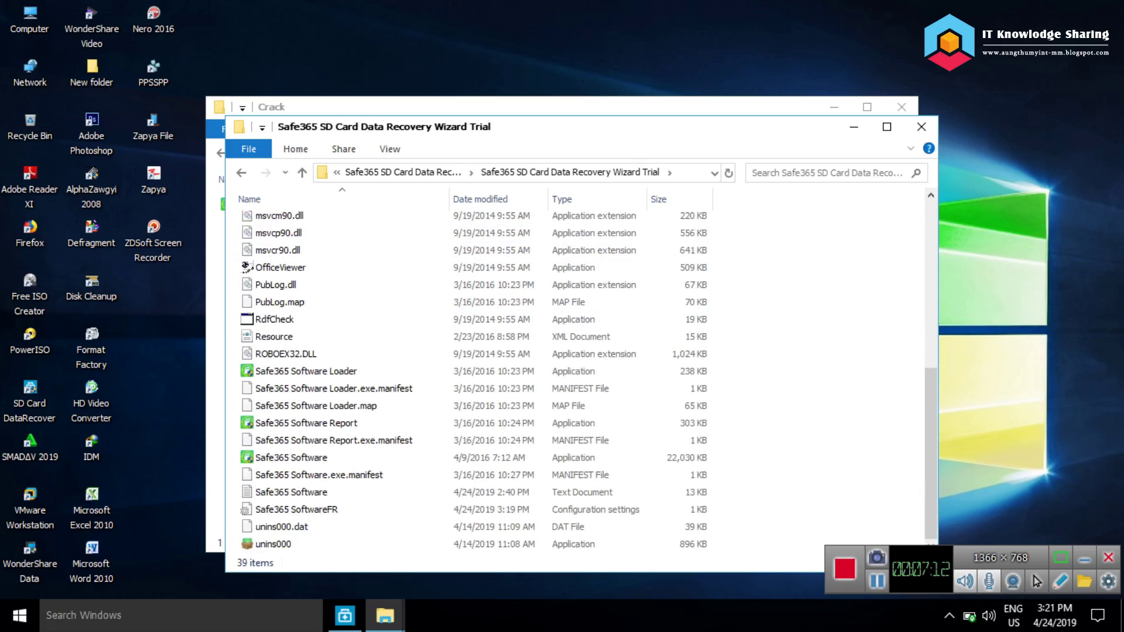
pyautogui.rightClick(847, 347)
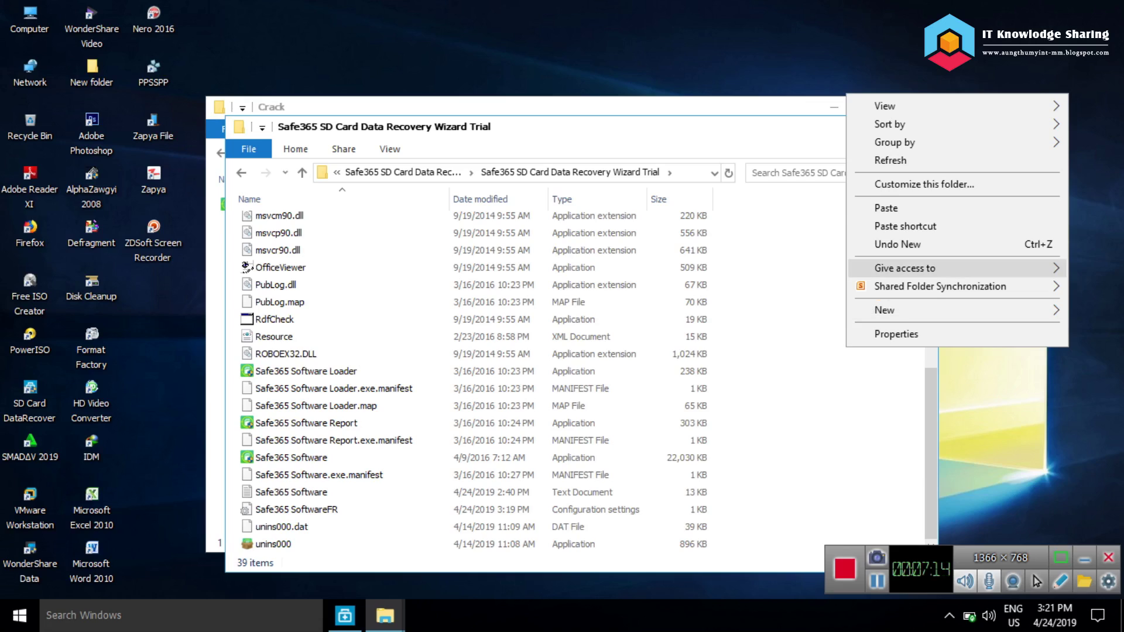
pyautogui.press('Escape')
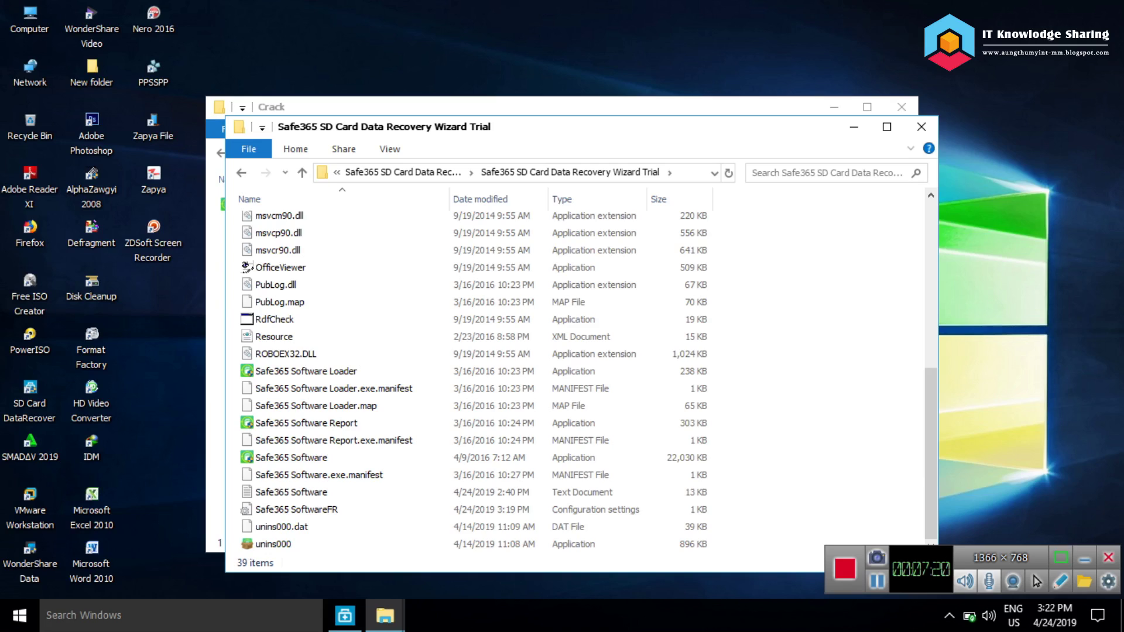
# - Return to the Crack folder window and select the Safe365 Software application
pyautogui.click(755, 108)
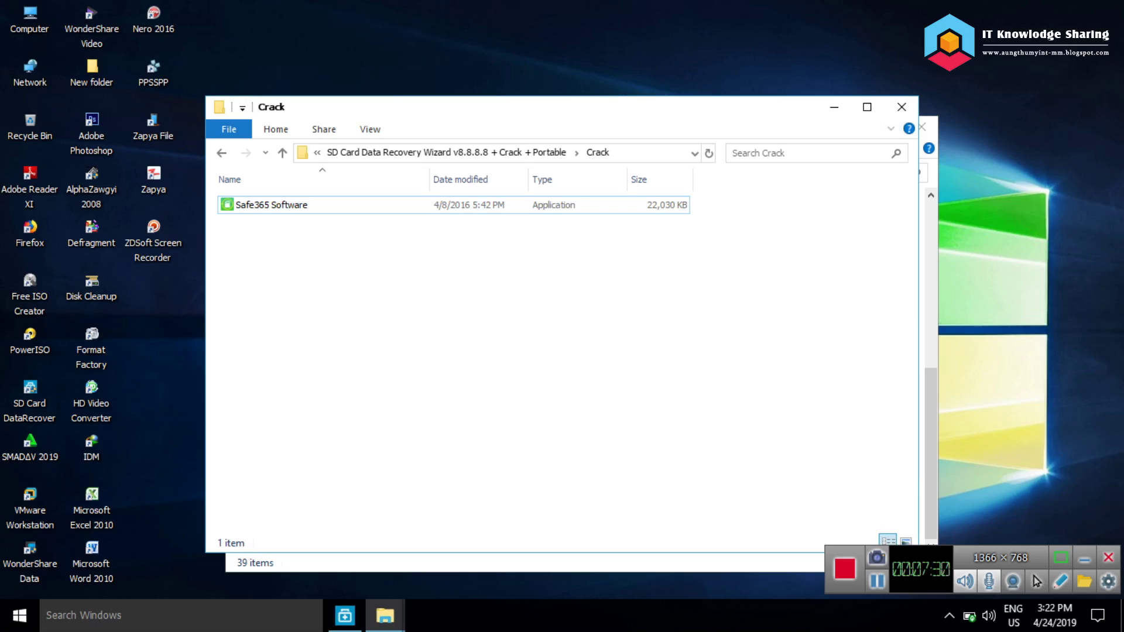
pyautogui.click(271, 205)
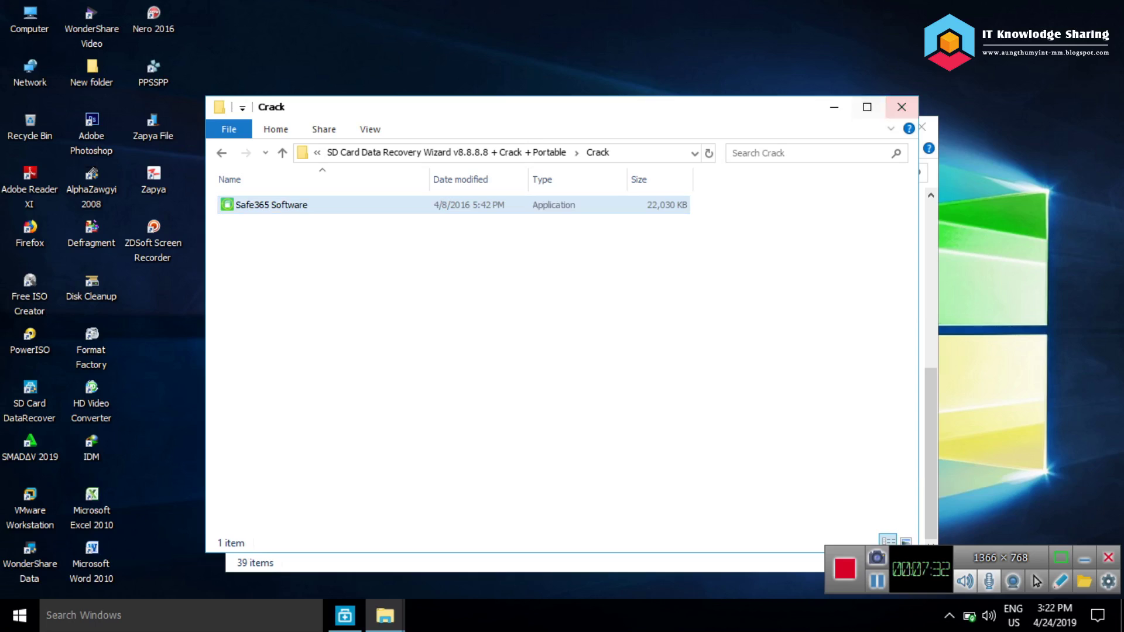
pyautogui.click(271, 204)
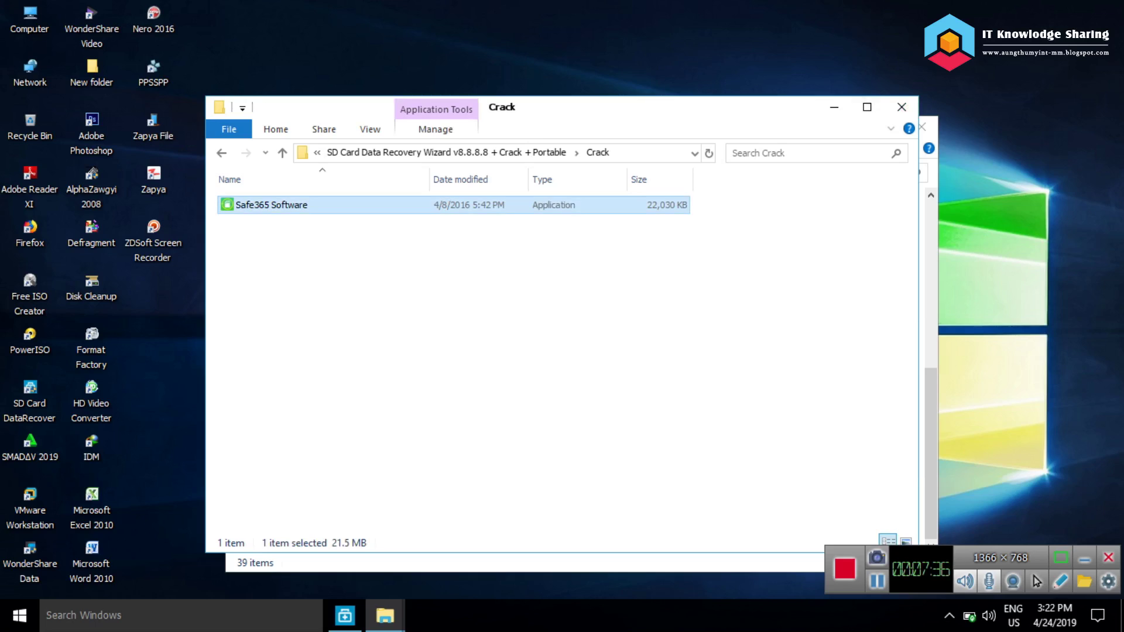
# - Switch back to the installation folder window and show the folder's full path
pyautogui.moveTo(931, 454); pyautogui.dragTo(930, 296)
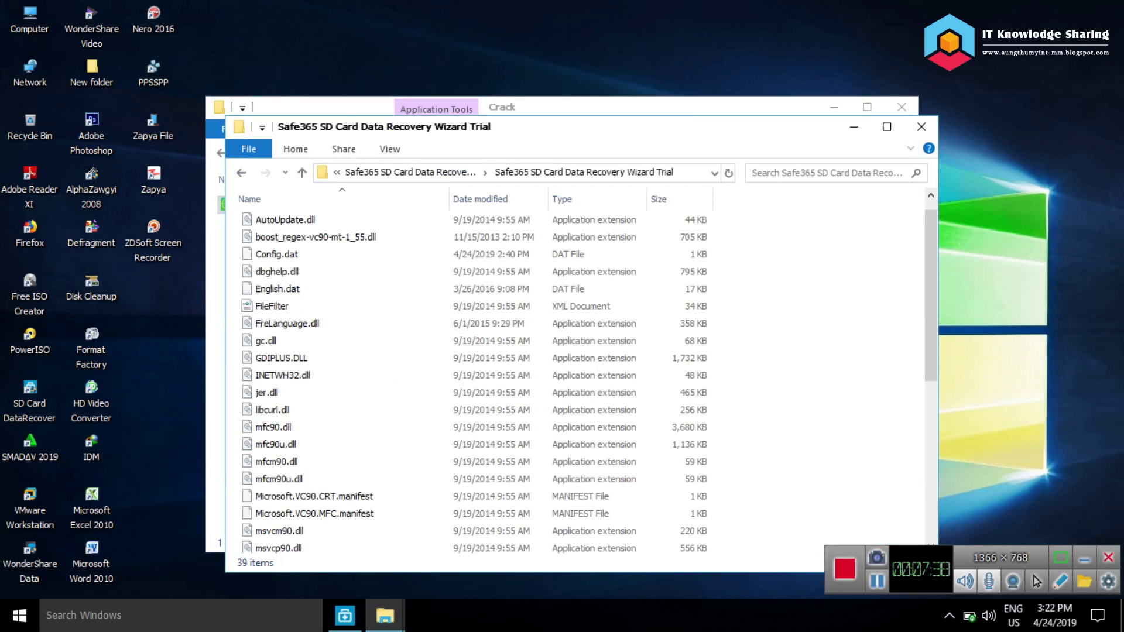
pyautogui.click(584, 173)
pyautogui.click(694, 172)
pyautogui.doubleClick(682, 172)
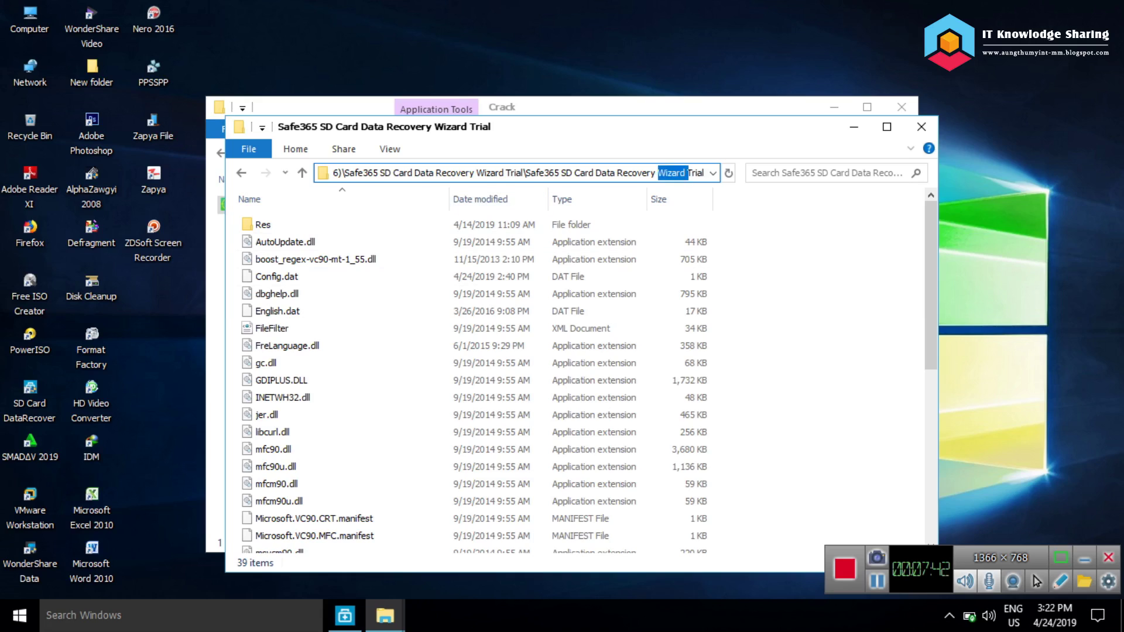
# - Reopen the inner Safe365 SD Card Data Recovery Wizard Trial folder from its parent and try to paste the copied Safe365 Software application
pyautogui.press('Escape')
pyautogui.click(404, 172)
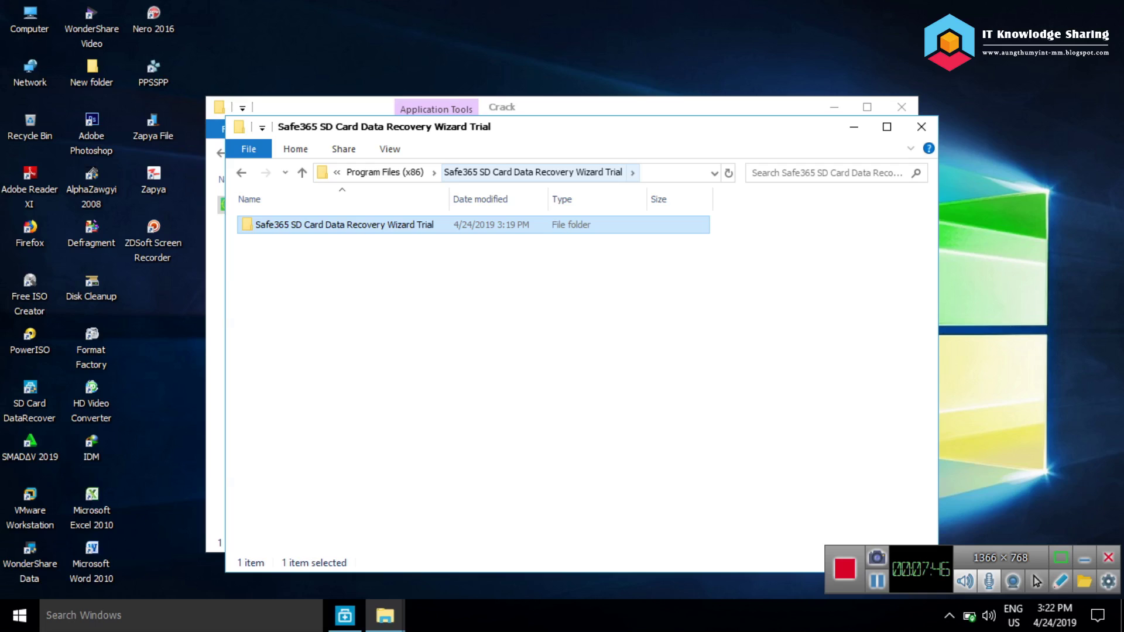
pyautogui.doubleClick(344, 225)
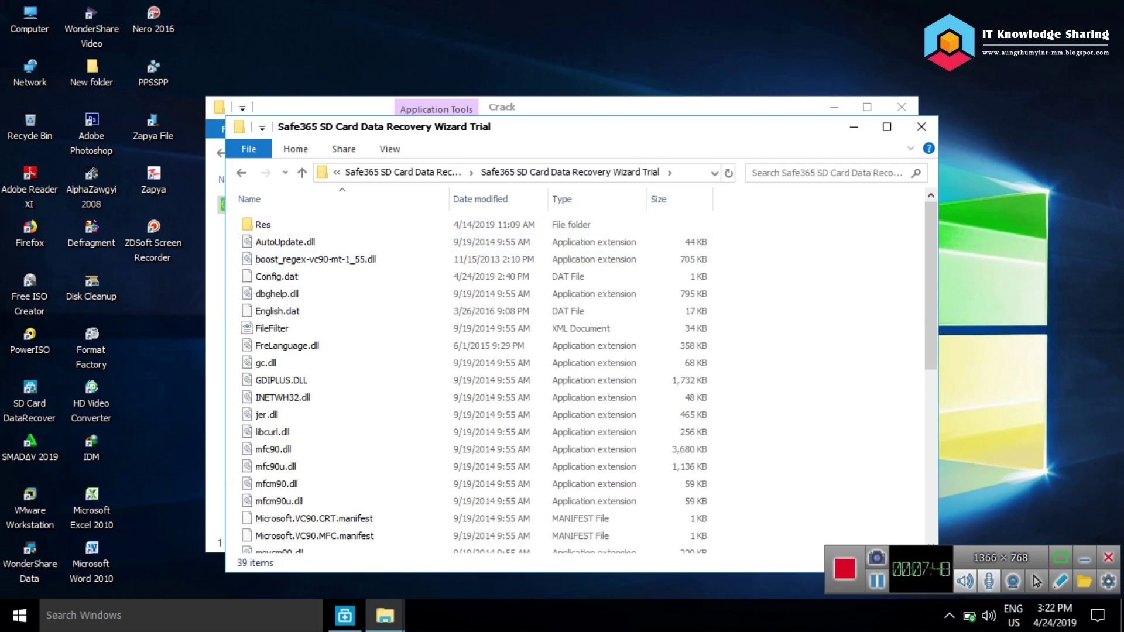
pyautogui.rightClick(807, 307)
pyautogui.click(849, 422)
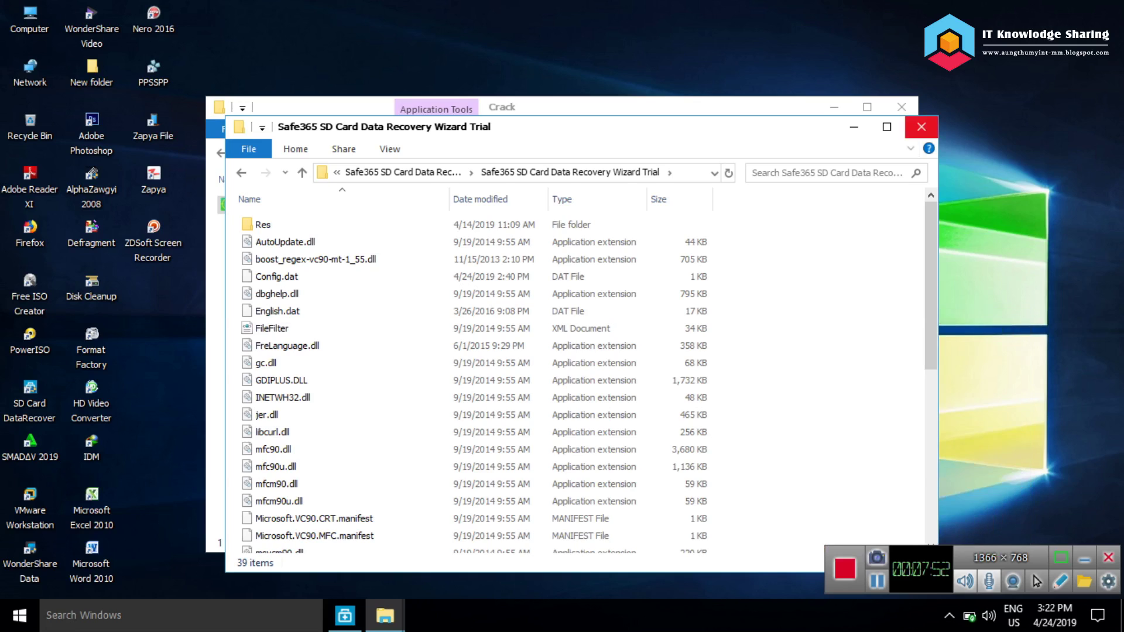
# - Close both File Explorer windows and switch to the running Safe365 SD Card Data Recovery Wizard
pyautogui.click(922, 127)
pyautogui.click(902, 107)
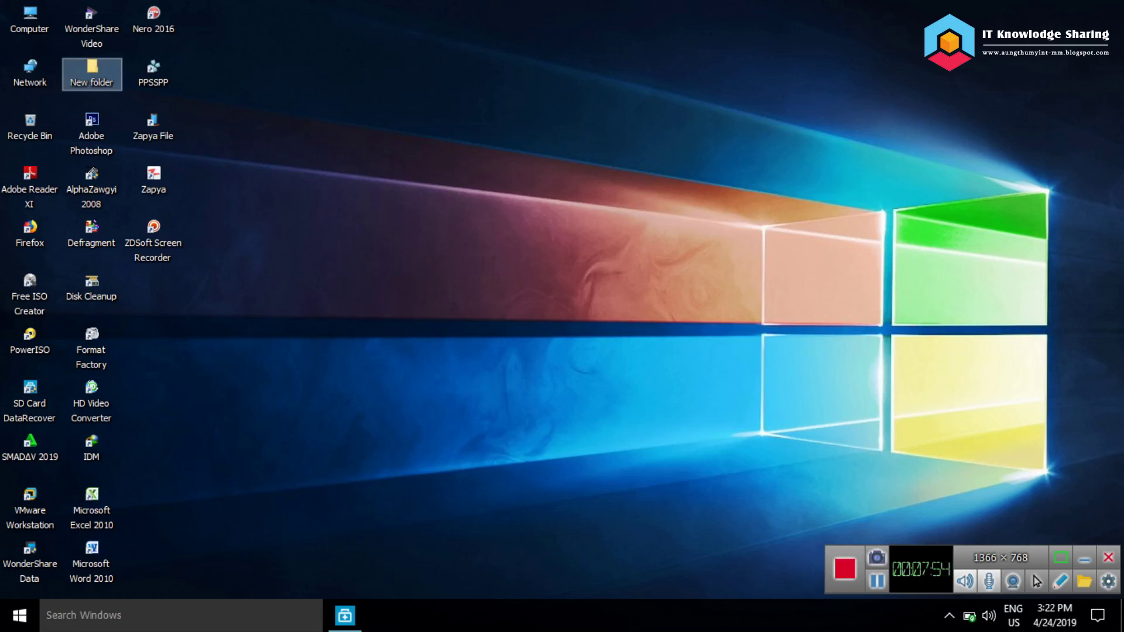
pyautogui.click(345, 615)
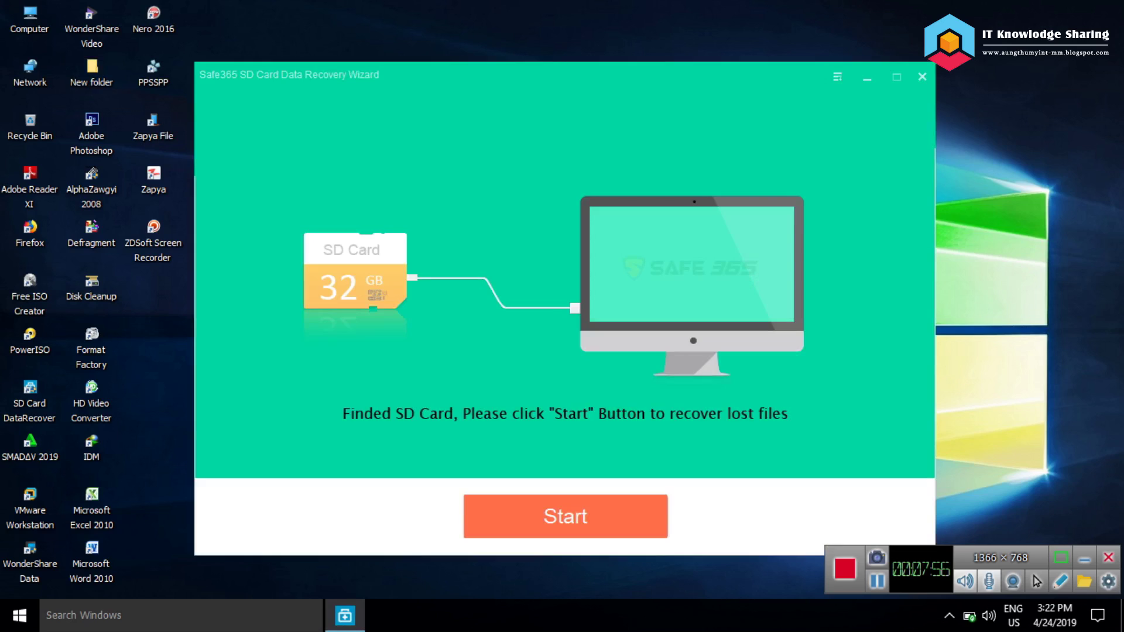